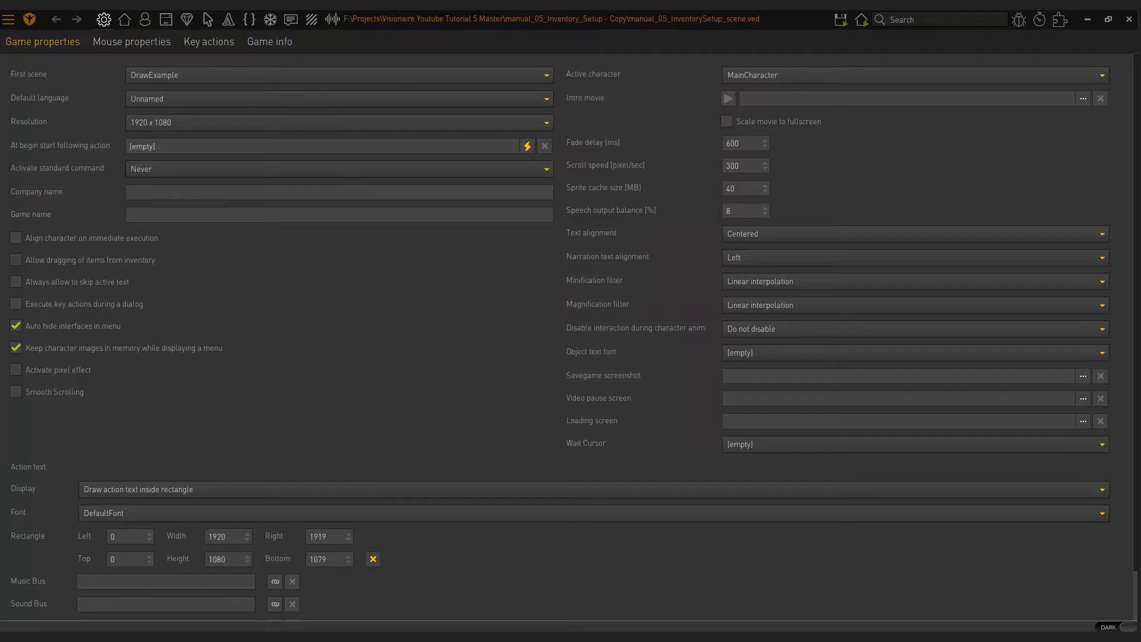
# Switch to the Word manual manual_05_InventorySetup.docx and examine the guidelines for the inventory interface graphic's width, height and item slots
pyautogui.moveTo(1140, 279); pyautogui.dragTo(357, 11)
pyautogui.scroll(-5, 579, 413)
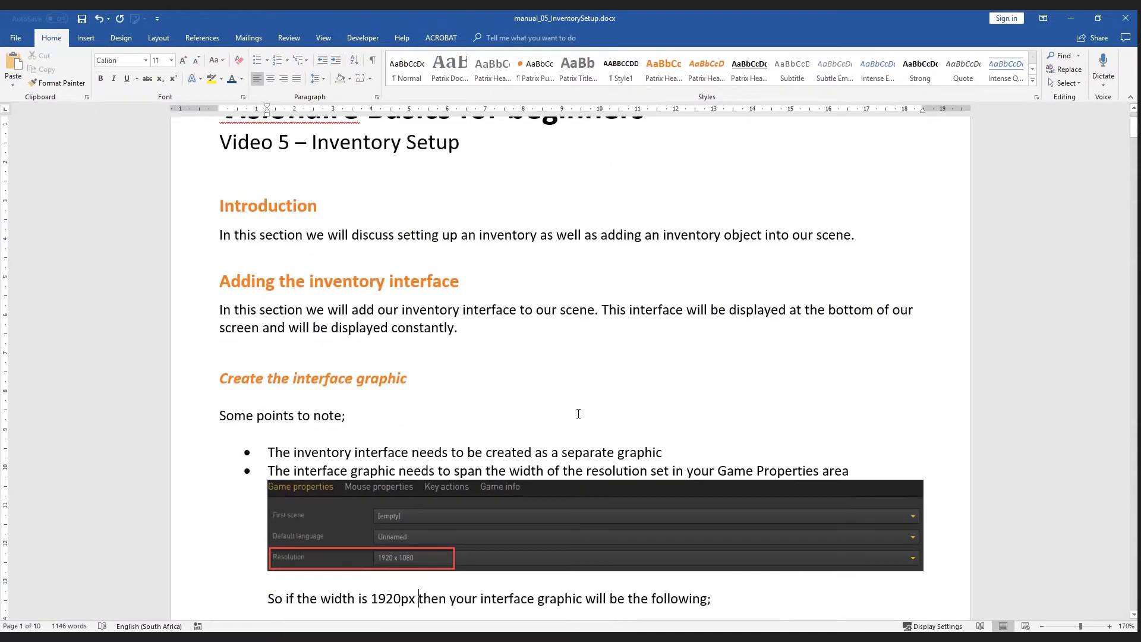
pyautogui.scroll(-1, 584, 412)
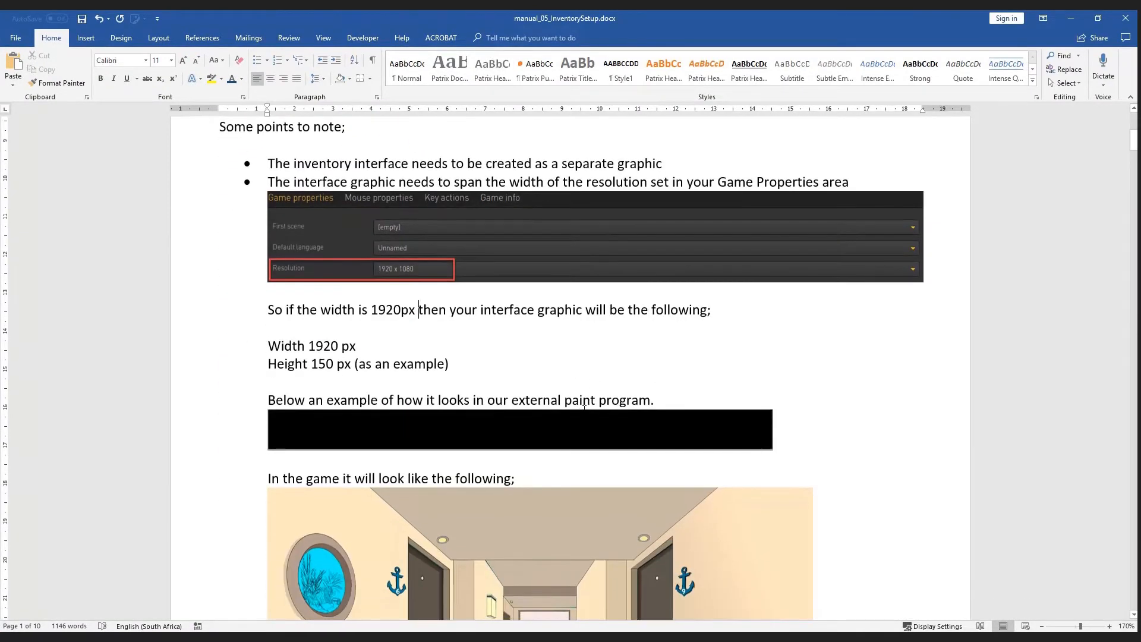
pyautogui.scroll(1, 584, 410)
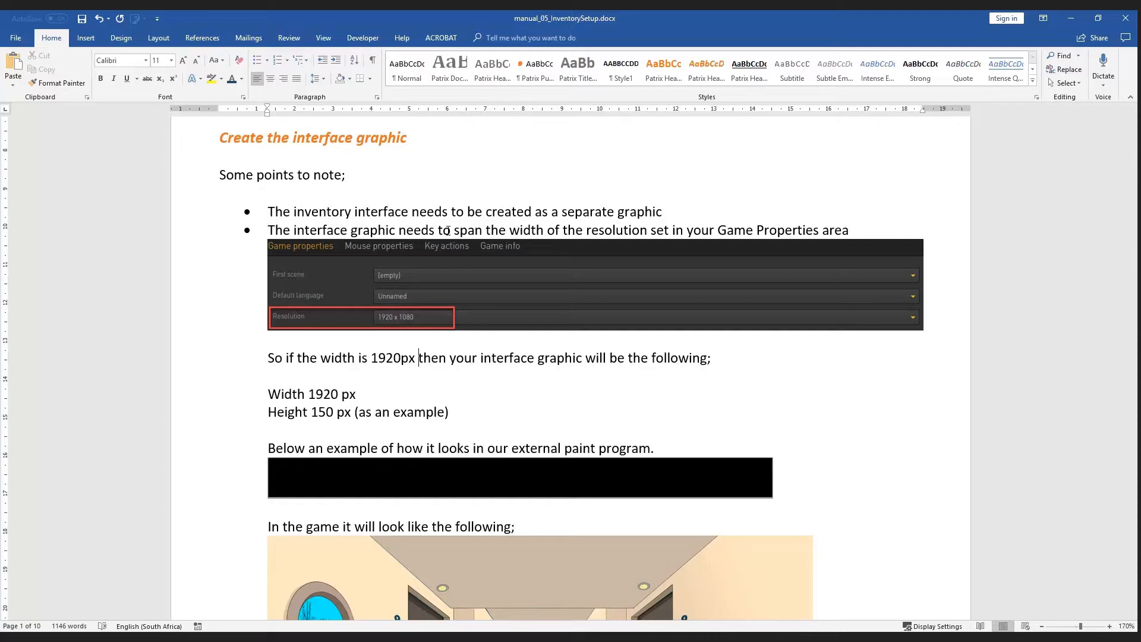
pyautogui.scroll(-1, 447, 230)
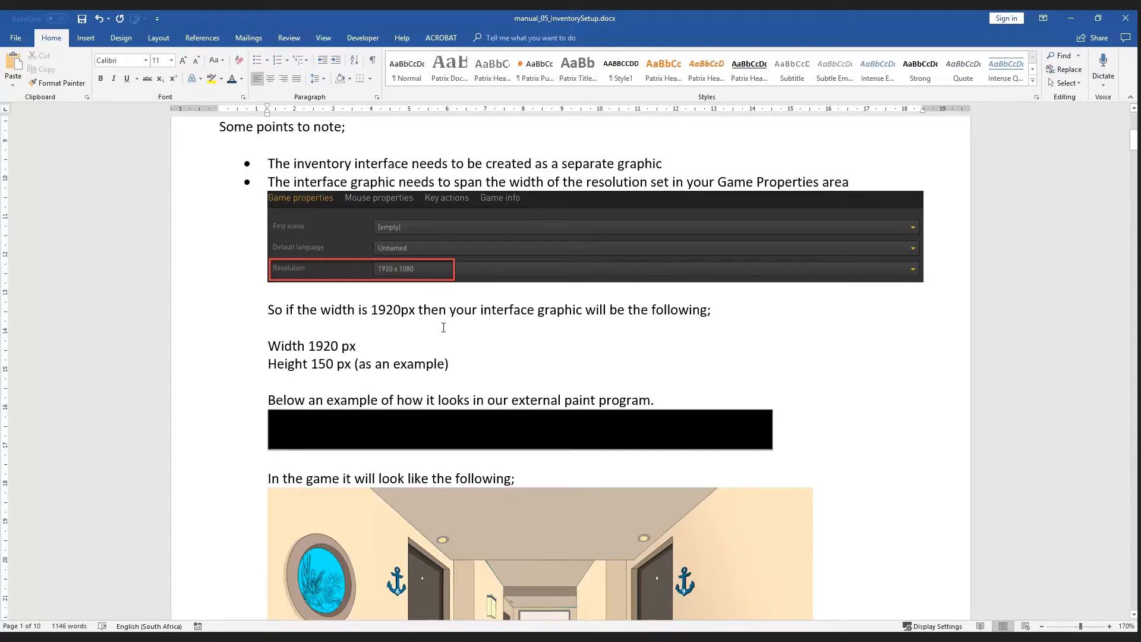
pyautogui.moveTo(315, 347); pyautogui.dragTo(360, 363)
pyautogui.scroll(-1, 427, 370)
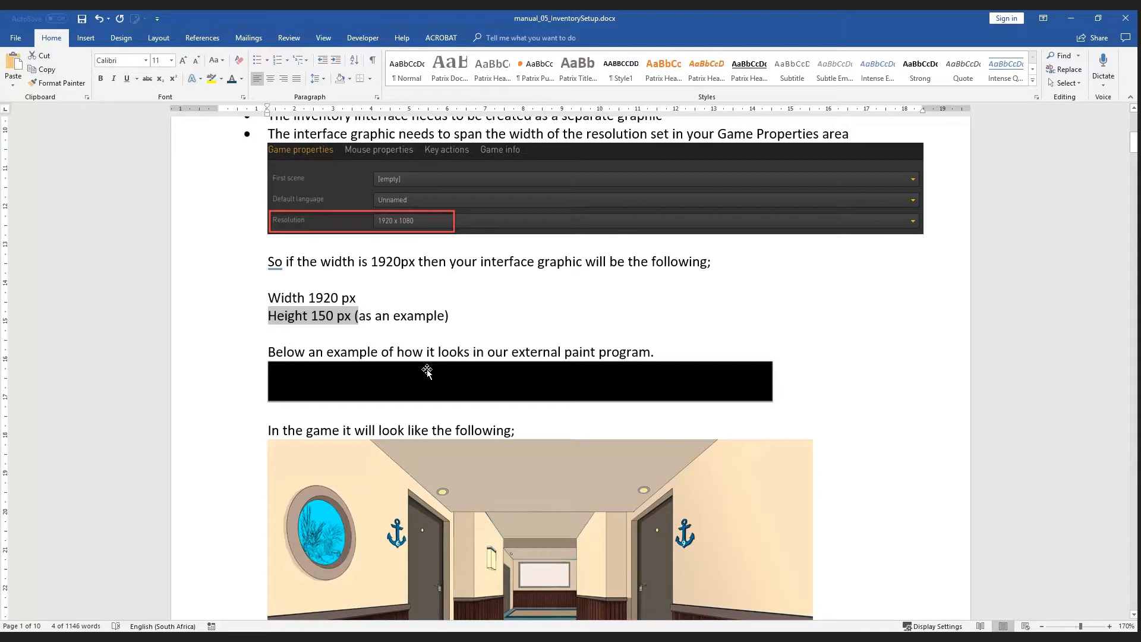
pyautogui.scroll(-2, 426, 370)
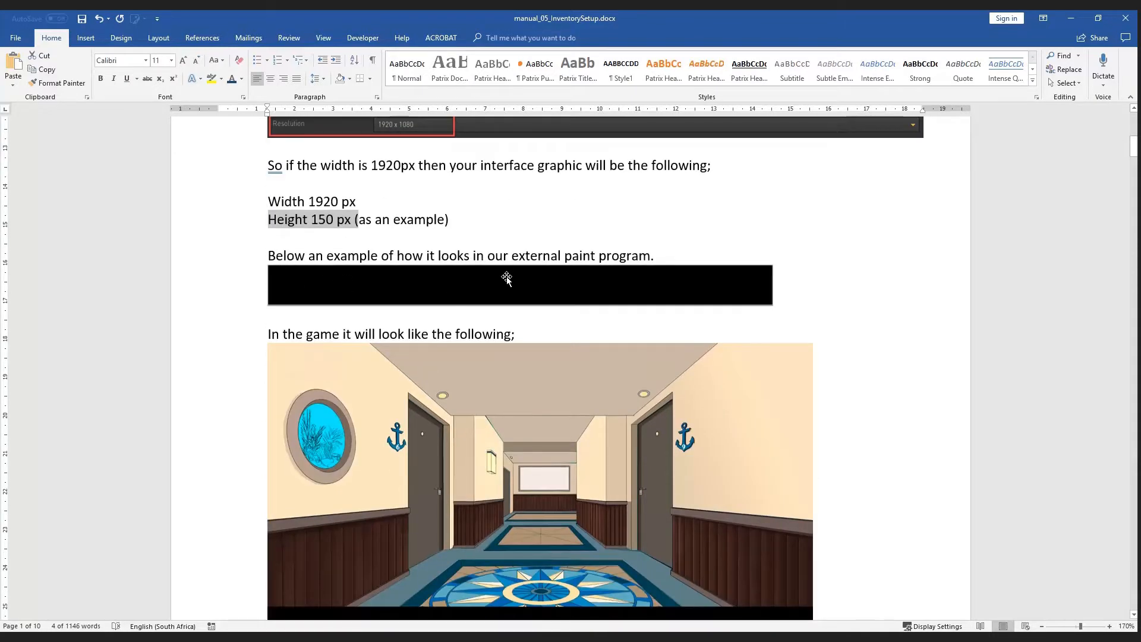
pyautogui.scroll(-4, 507, 278)
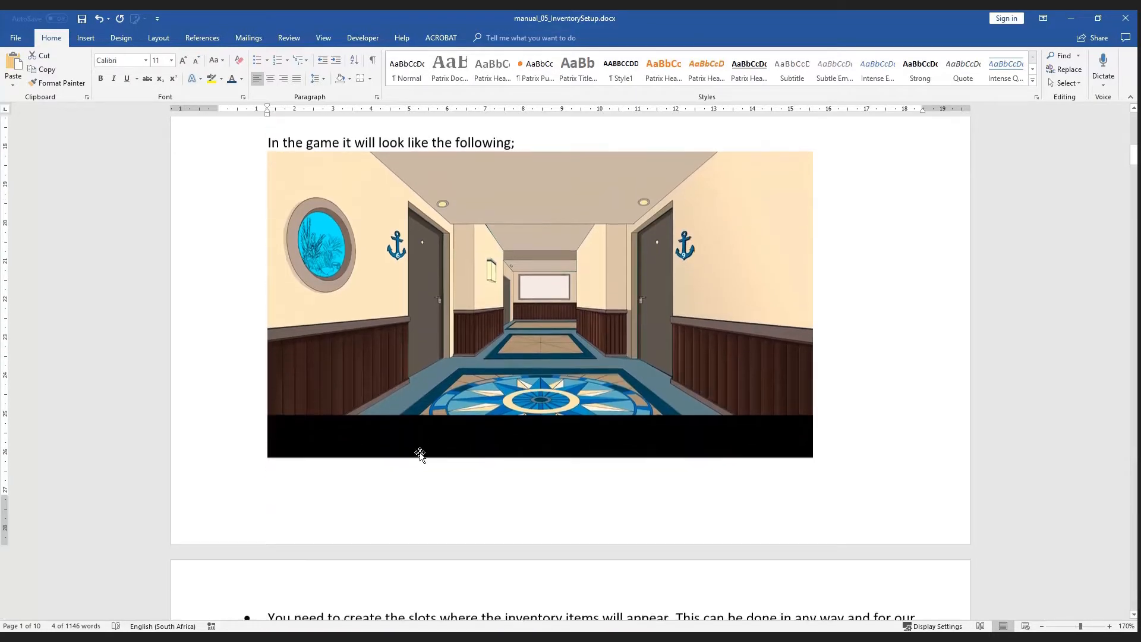
pyautogui.scroll(1, 362, 431)
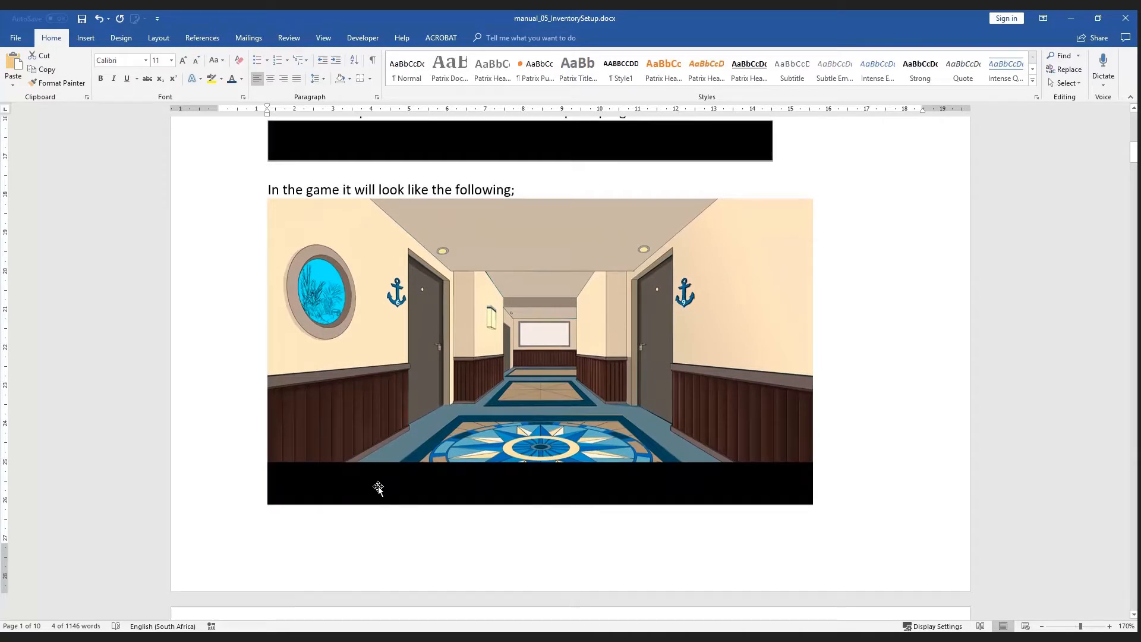
pyautogui.scroll(-6, 555, 457)
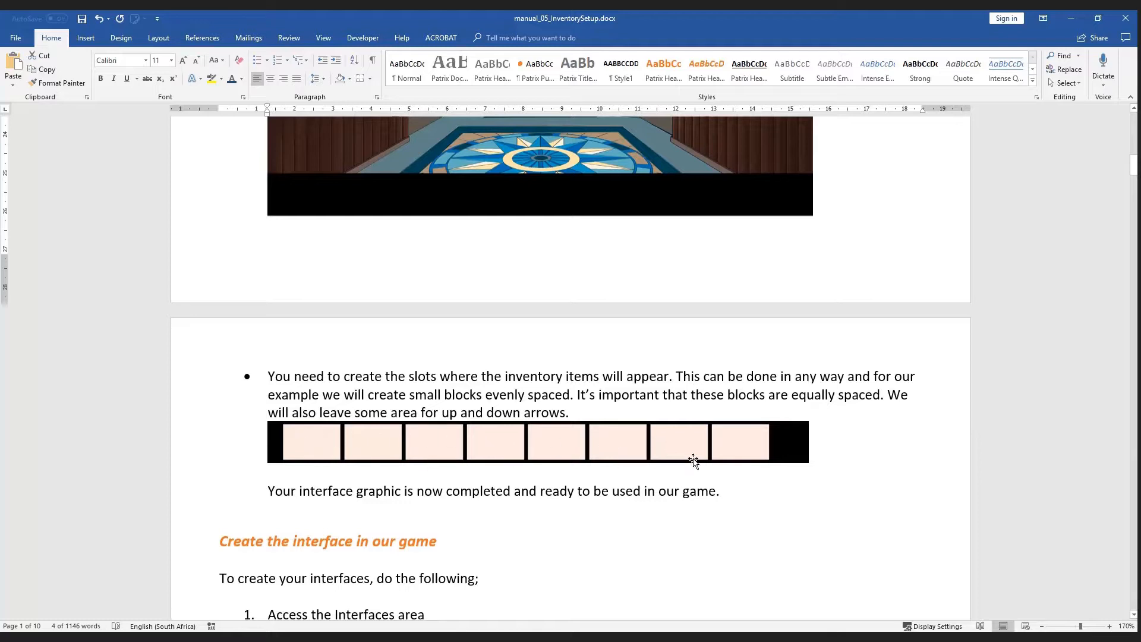
pyautogui.scroll(-1, 698, 440)
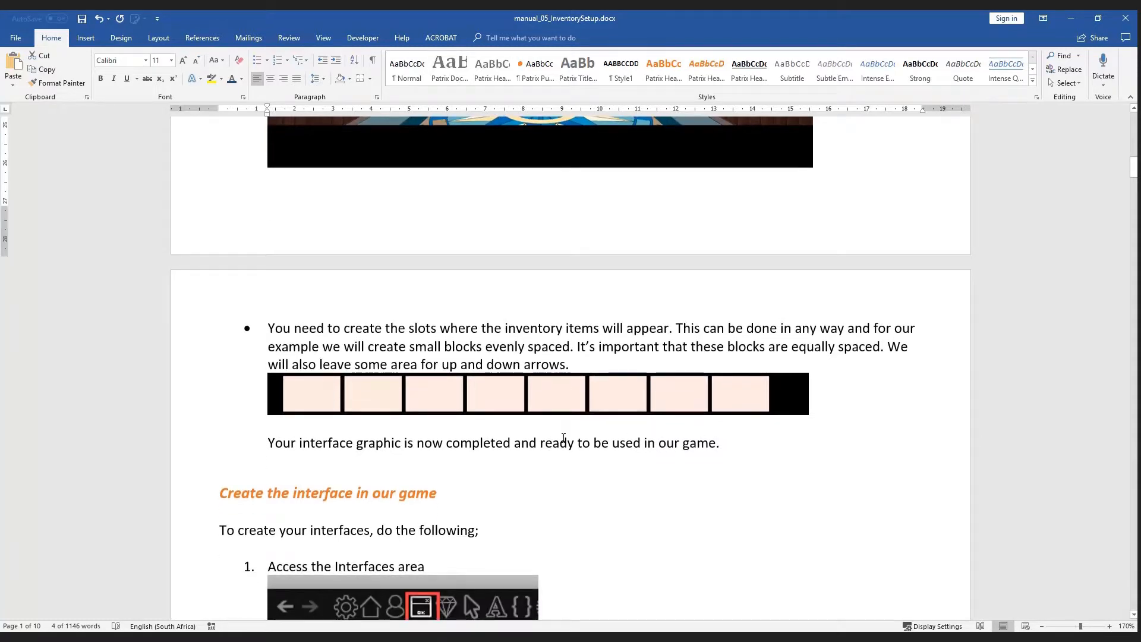
# Switch back to Visionaire Studio and add an interface named Inventory
pyautogui.hotkey('alt', 'Tab')
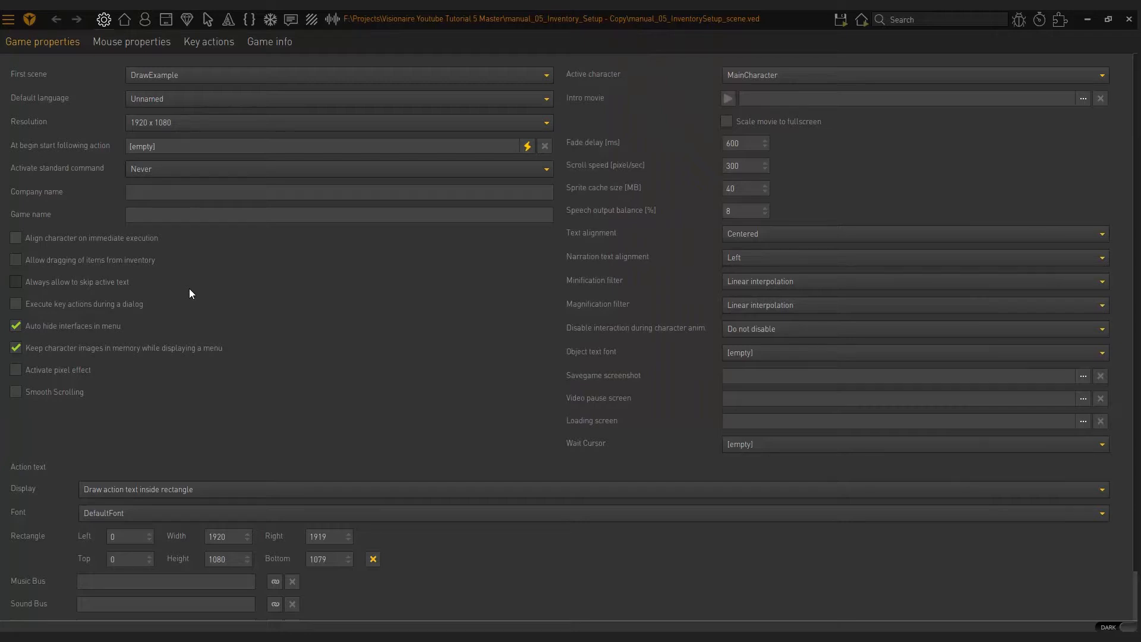
pyautogui.click(167, 20)
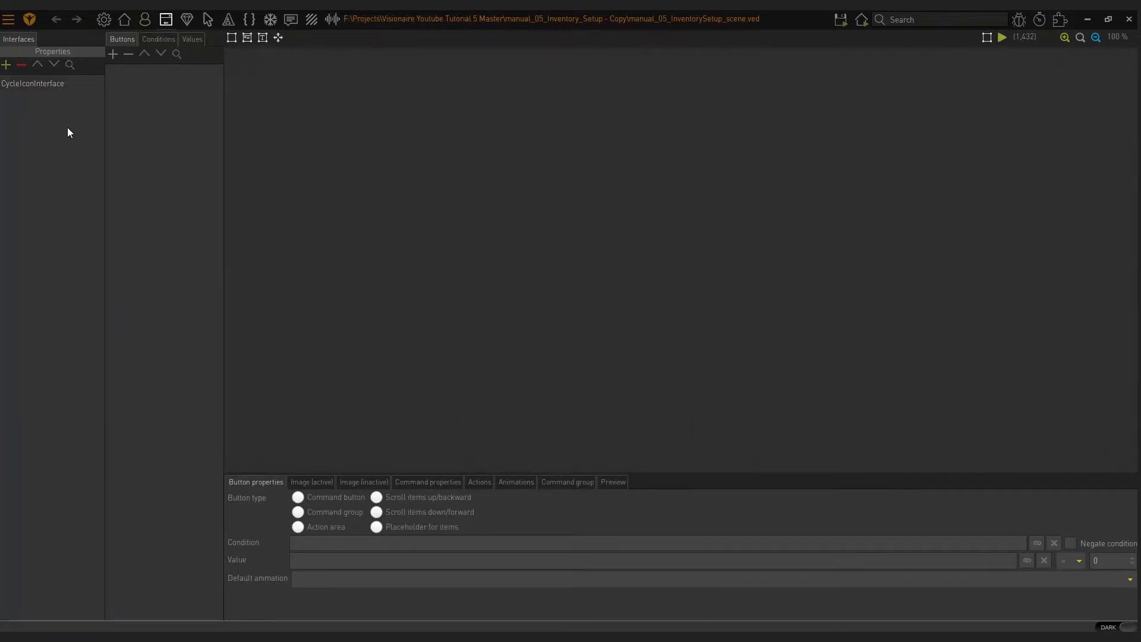
pyautogui.click(6, 65)
pyautogui.write('Inventory')
pyautogui.press('Return')
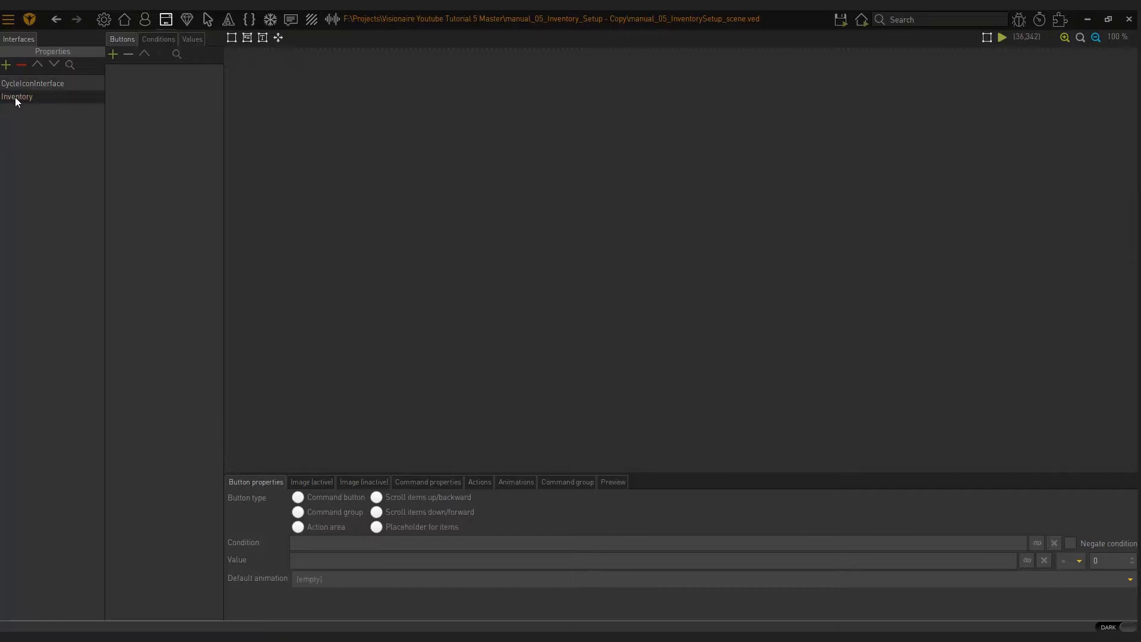
# Assign InterfaceGraphic.png from the Graphics/InventoryInterface folder as the Inventory interface's background image
pyautogui.click(75, 52)
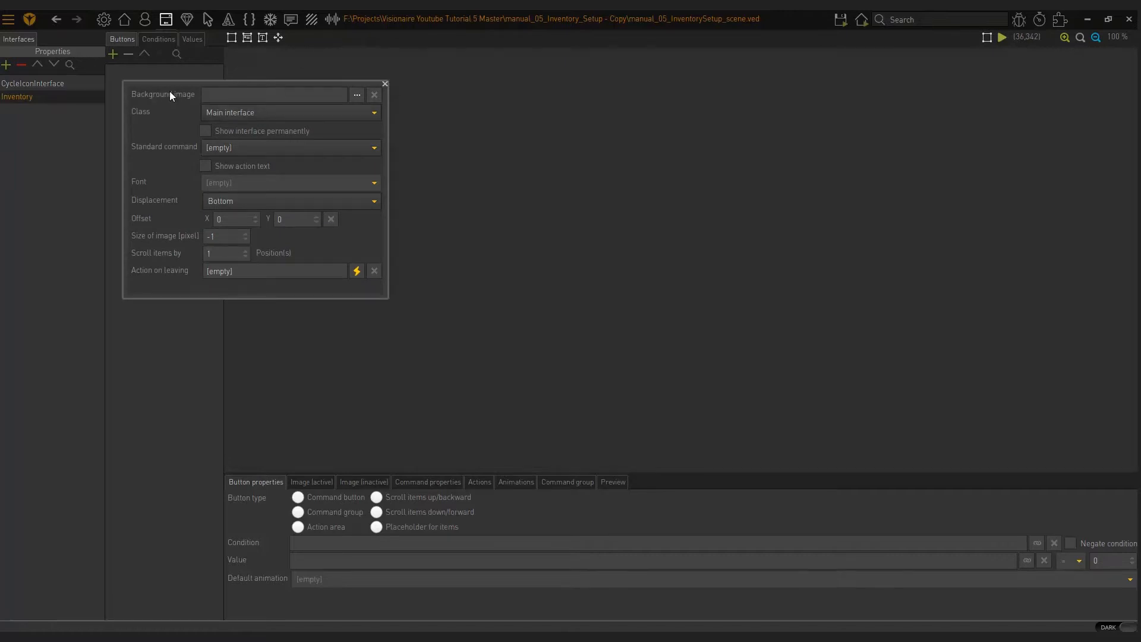
pyautogui.click(360, 98)
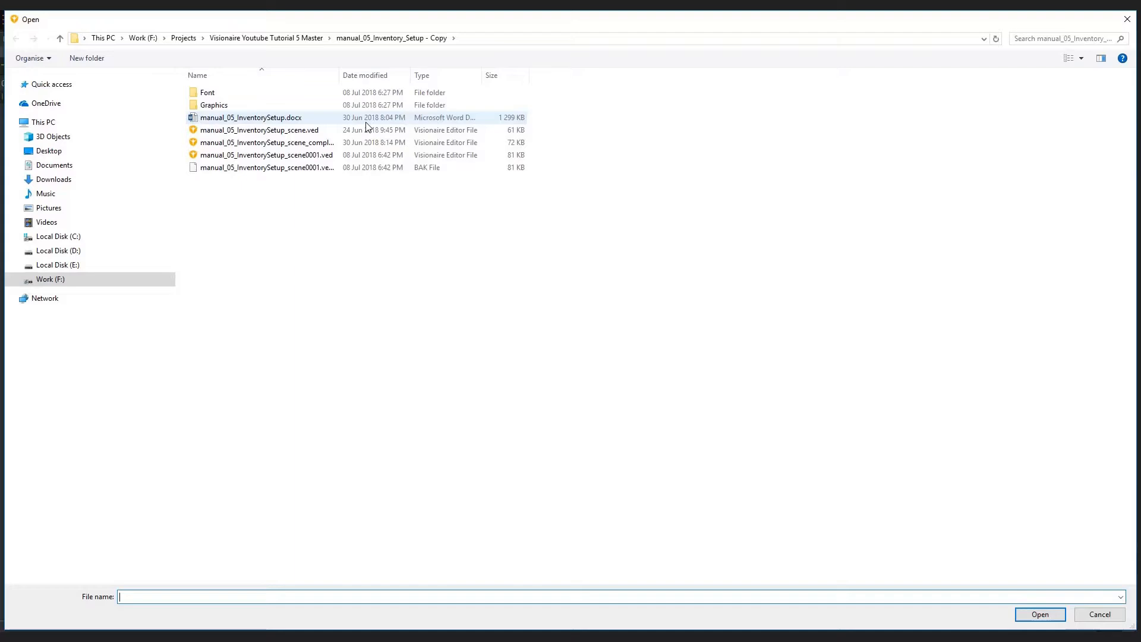
pyautogui.doubleClick(228, 105)
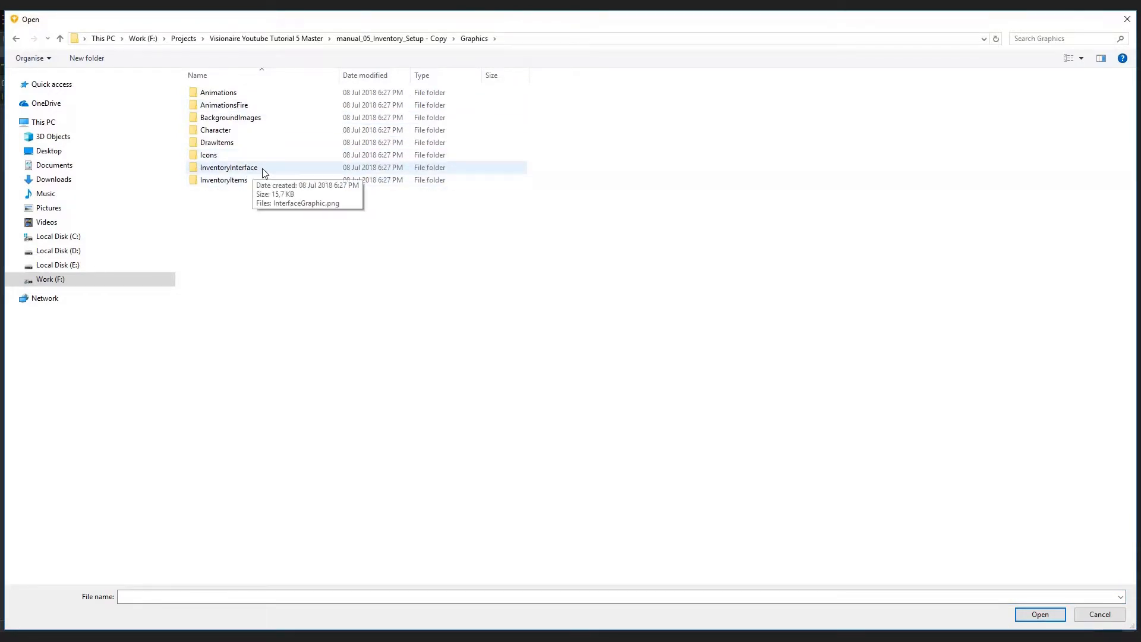
pyautogui.click(263, 169)
pyautogui.doubleClick(263, 169)
pyautogui.click(210, 149)
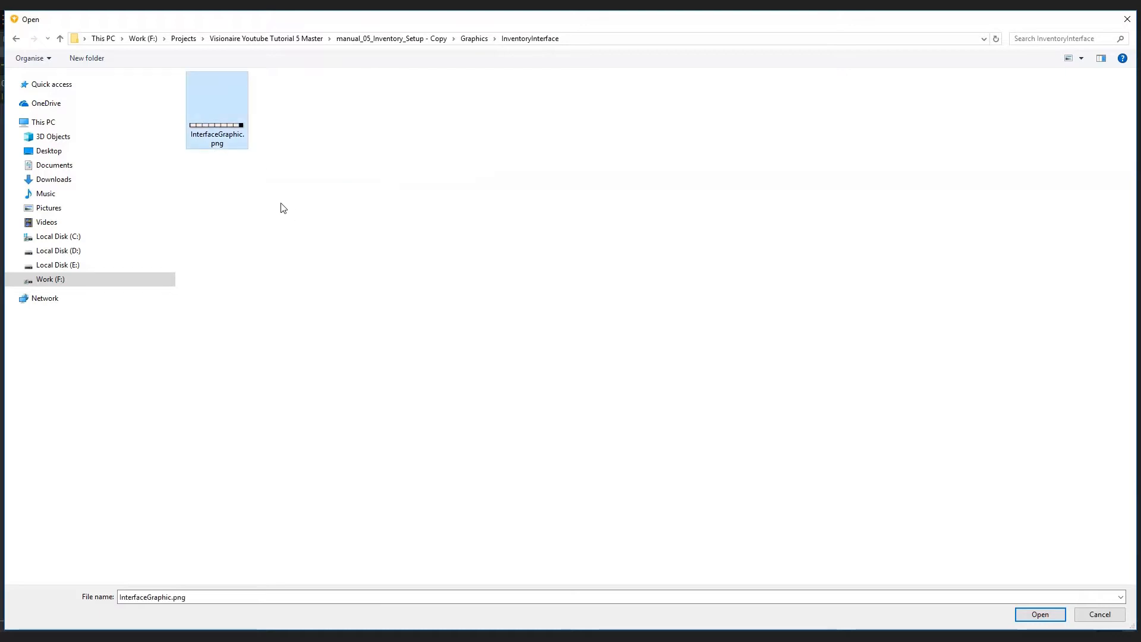
pyautogui.doubleClick(215, 124)
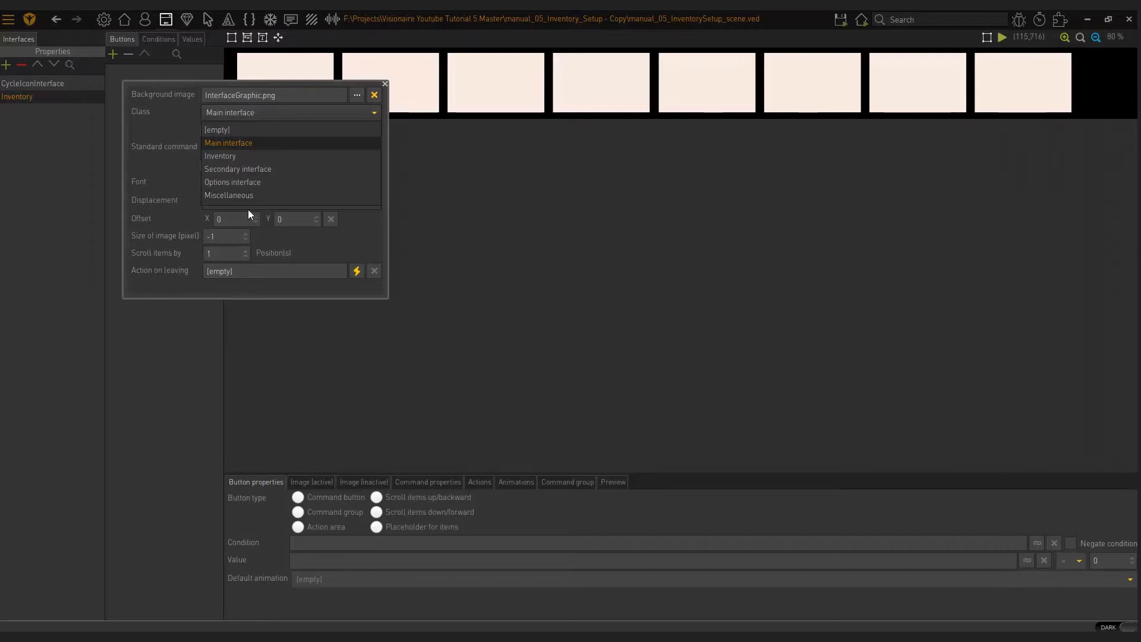
# Set the Inventory interface's class to Inventory and its displacement to Bottom
pyautogui.click(220, 113)
pyautogui.click(265, 112)
pyautogui.click(255, 156)
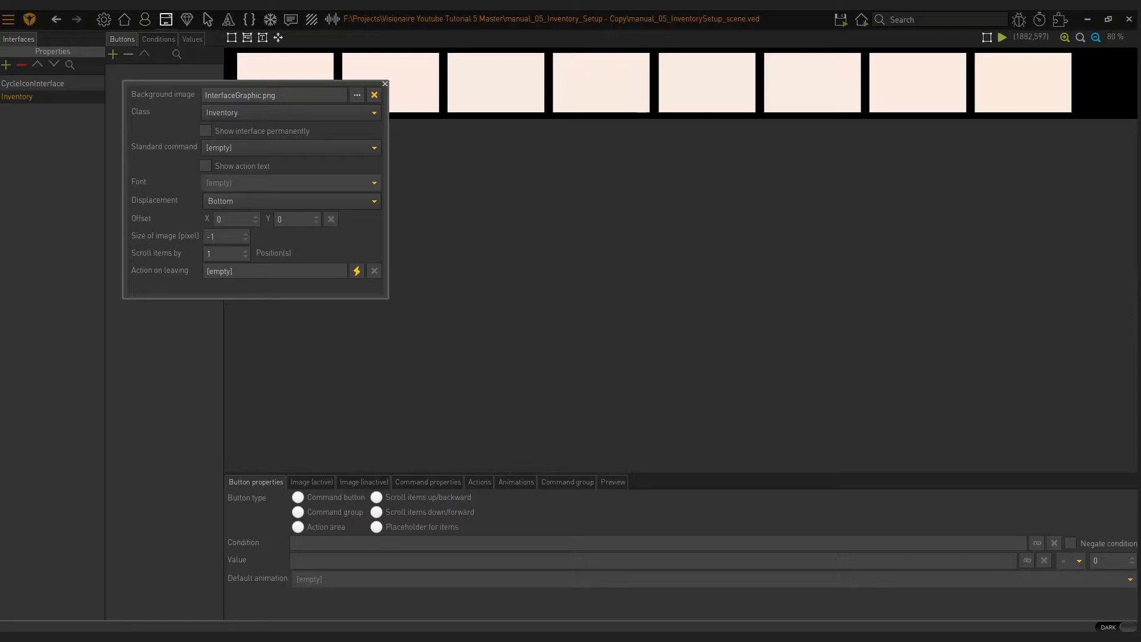
pyautogui.click(384, 84)
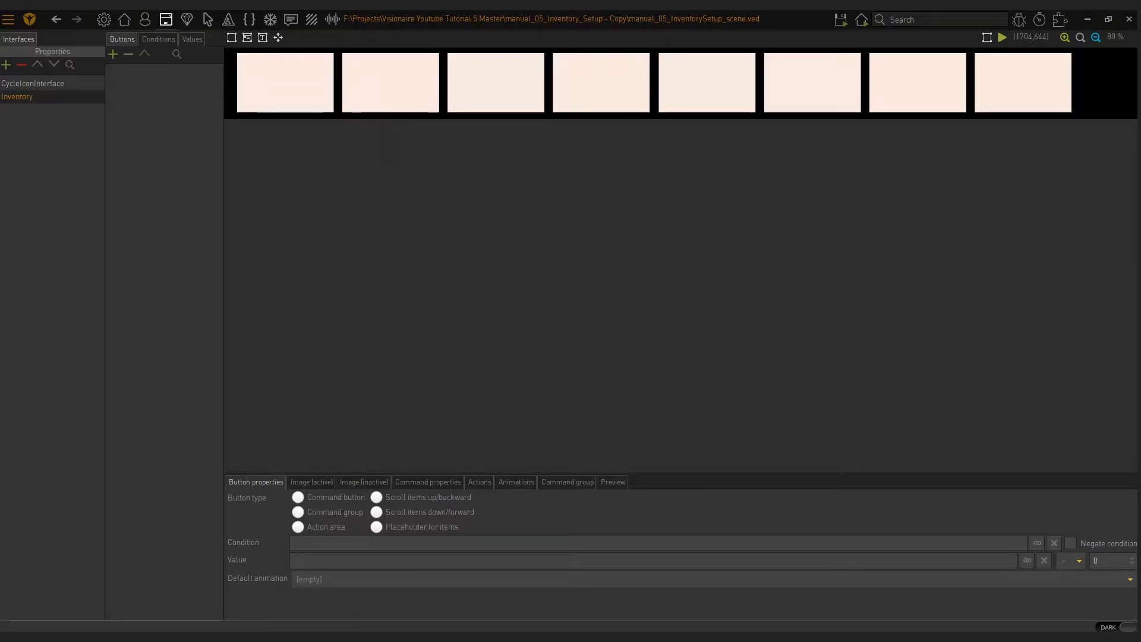
pyautogui.click(62, 51)
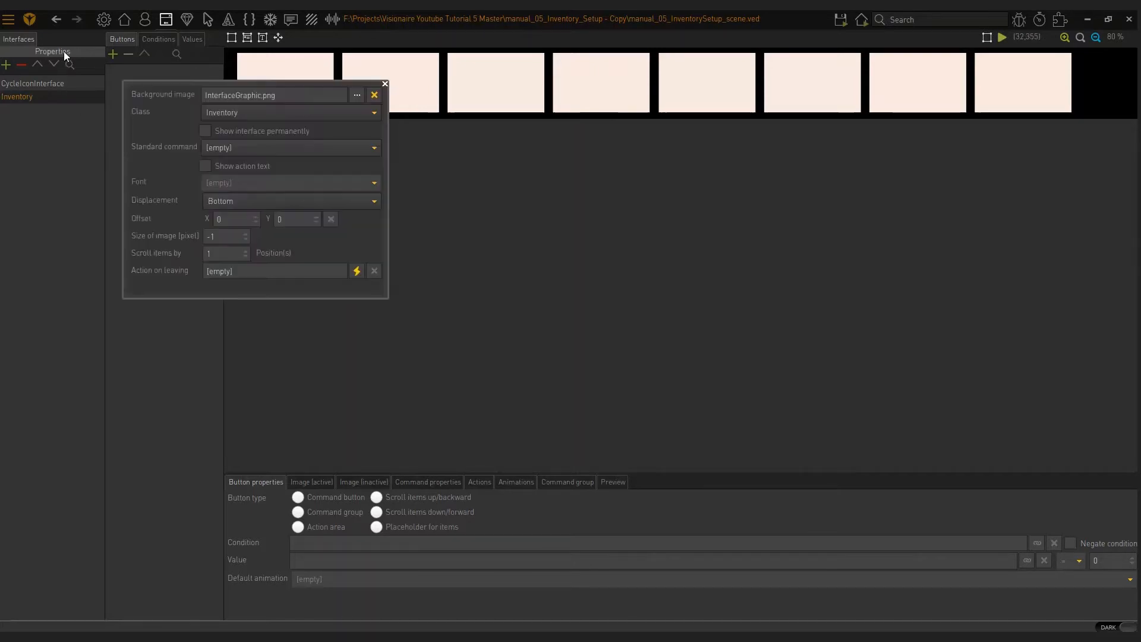
pyautogui.click(303, 201)
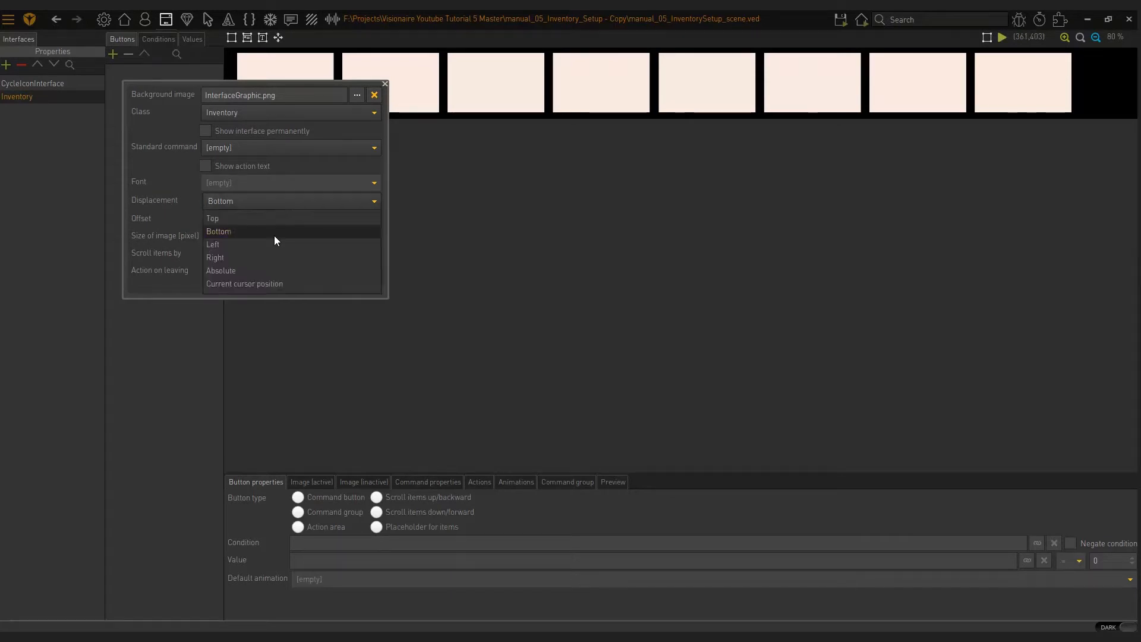
pyautogui.click(243, 231)
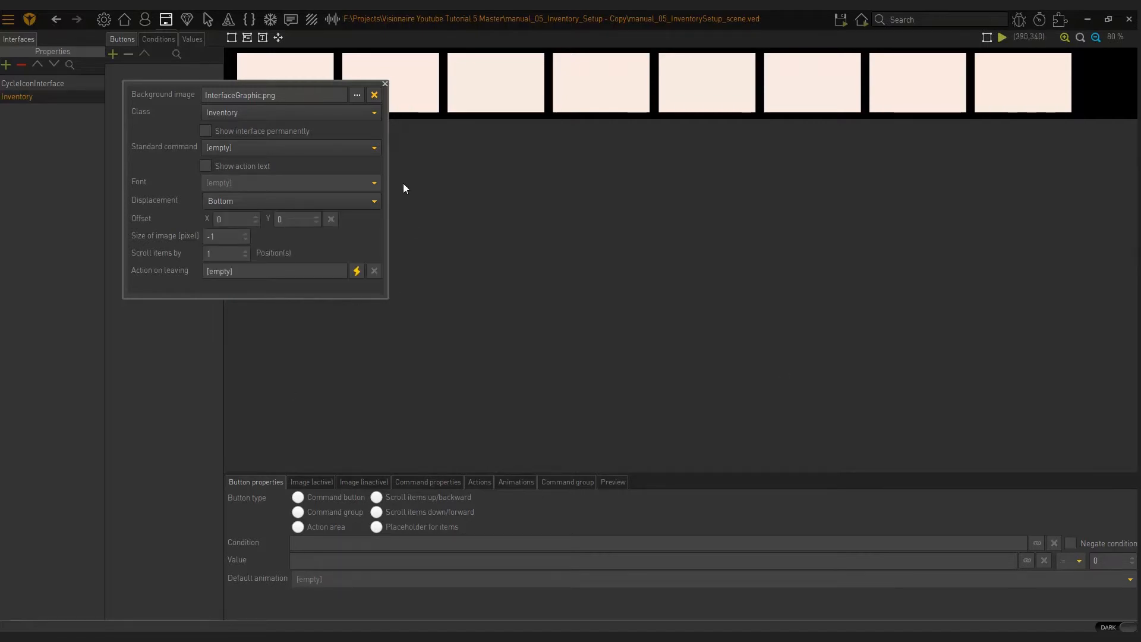
pyautogui.click(383, 83)
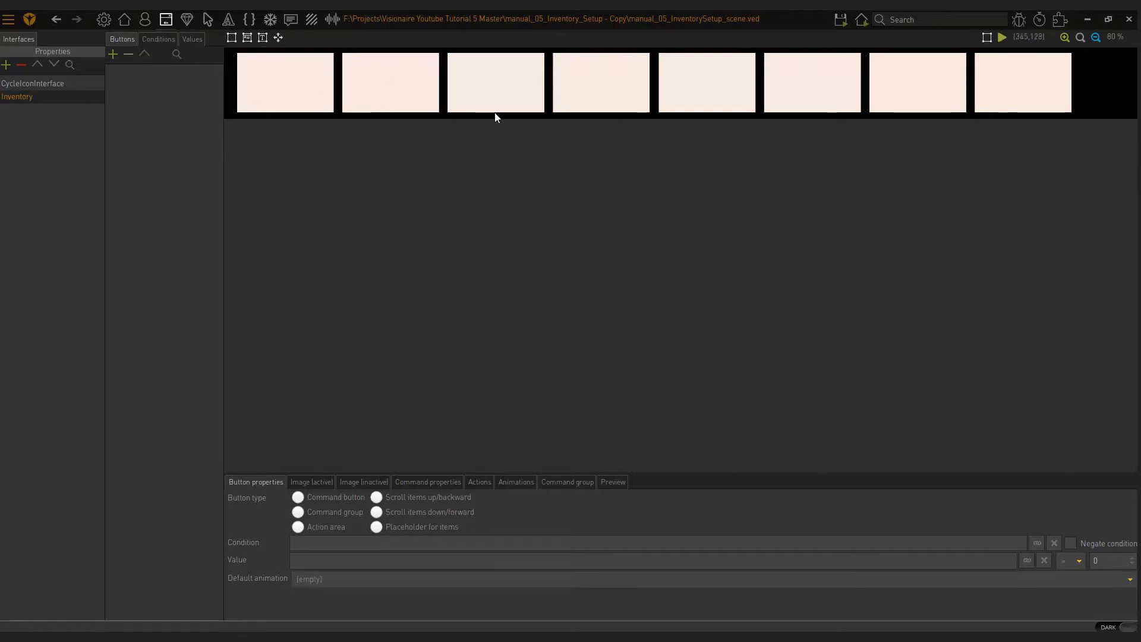
# Add two buttons named Slot1 and Slot2 to the Inventory interface
pyautogui.click(115, 55)
pyautogui.write('Slot1')
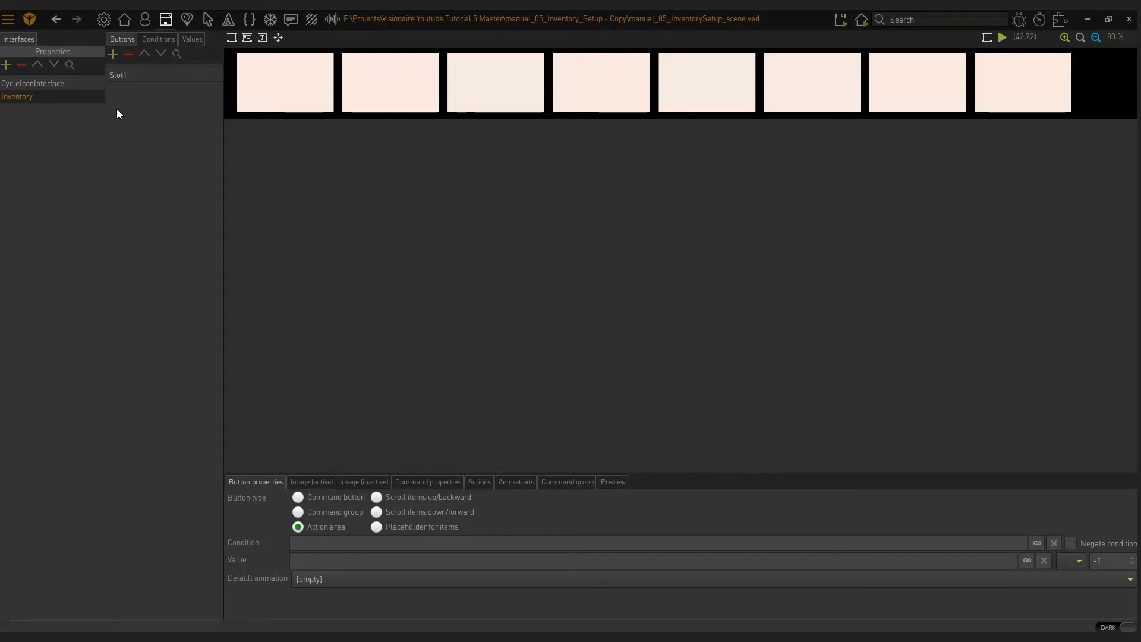
pyautogui.press('Return')
pyautogui.click(113, 54)
pyautogui.write('Slot2')
pyautogui.press('Return')
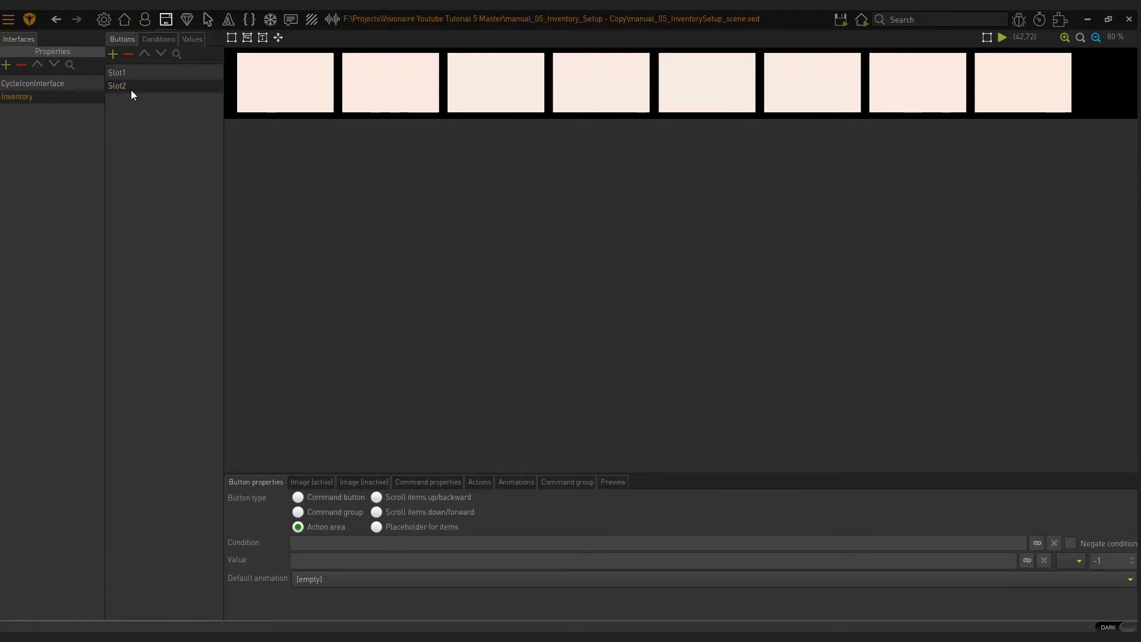
# Duplicate the Slot2 button and rename the copy Slot3
pyautogui.rightClick(131, 89)
pyautogui.click(176, 151)
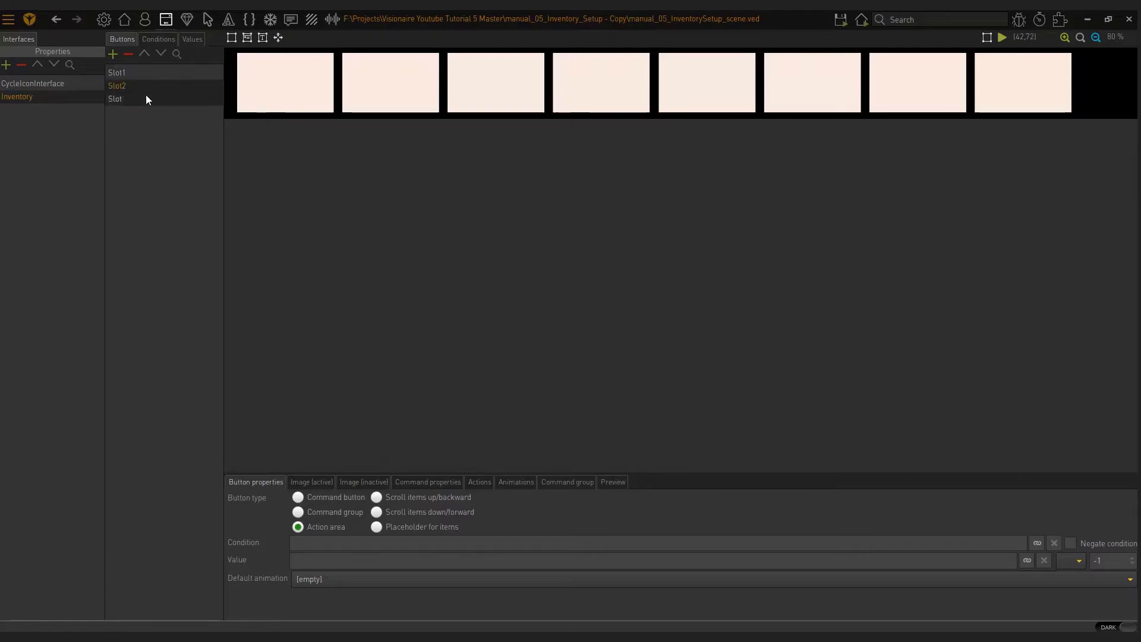
pyautogui.doubleClick(127, 101)
pyautogui.write('Slot3')
pyautogui.press('Return')
# Duplicate the Slot3 button and rename the copy Slot4
pyautogui.rightClick(144, 102)
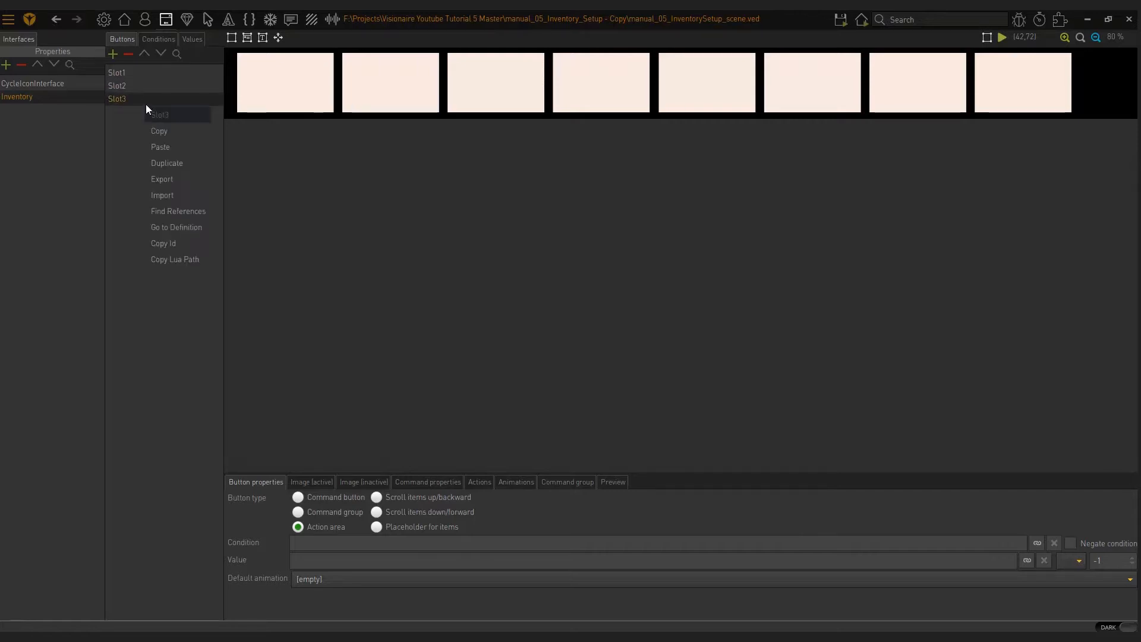
pyautogui.click(169, 158)
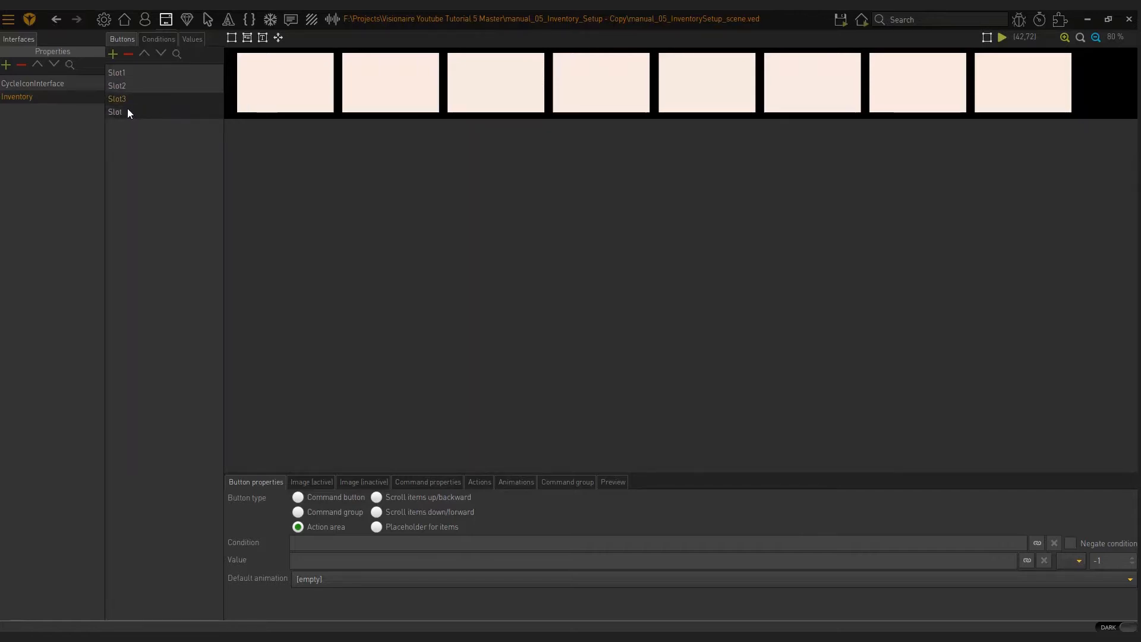
pyautogui.doubleClick(127, 114)
pyautogui.write('4')
pyautogui.press('Return')
pyautogui.click(134, 115)
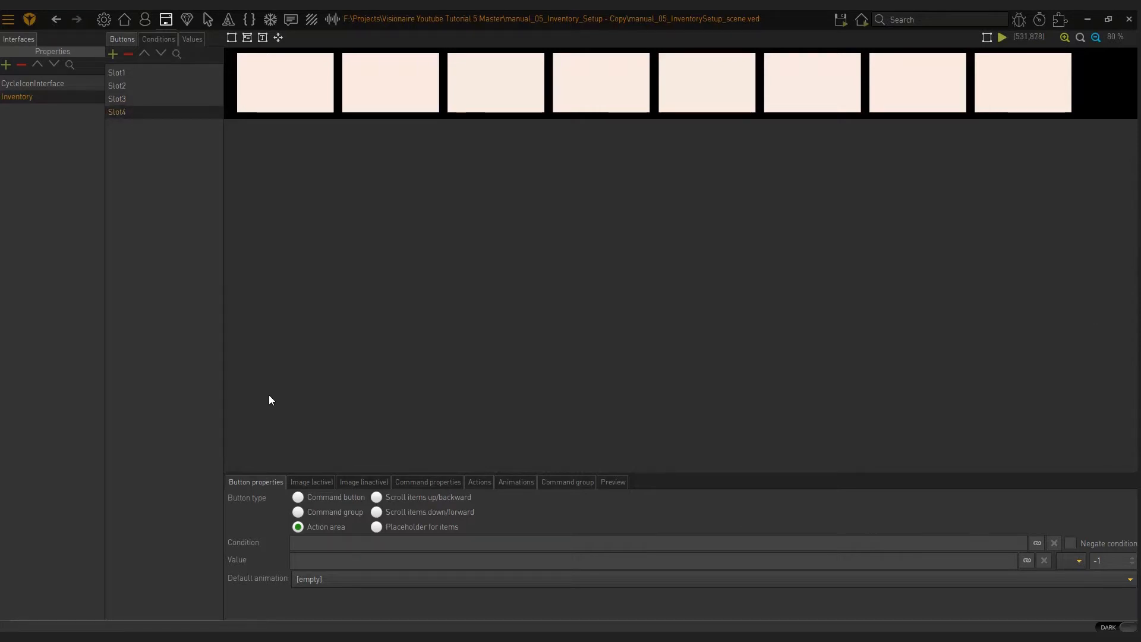
# Set the button type of Slot1, Slot2, Slot3 and Slot4 to Placeholder for items
pyautogui.click(115, 73)
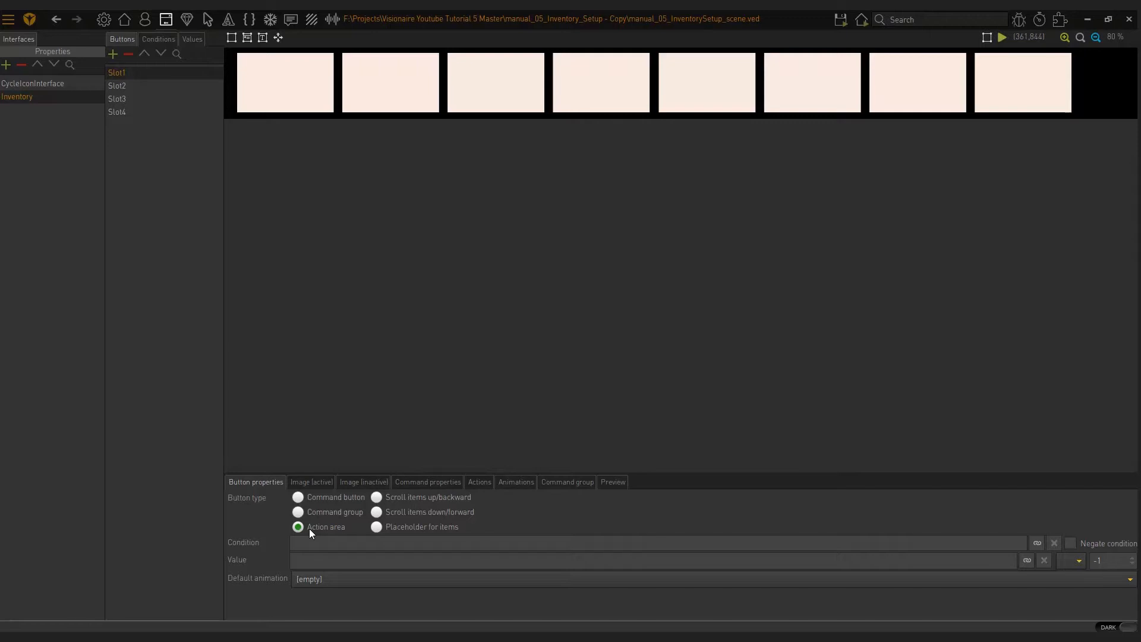
pyautogui.click(385, 525)
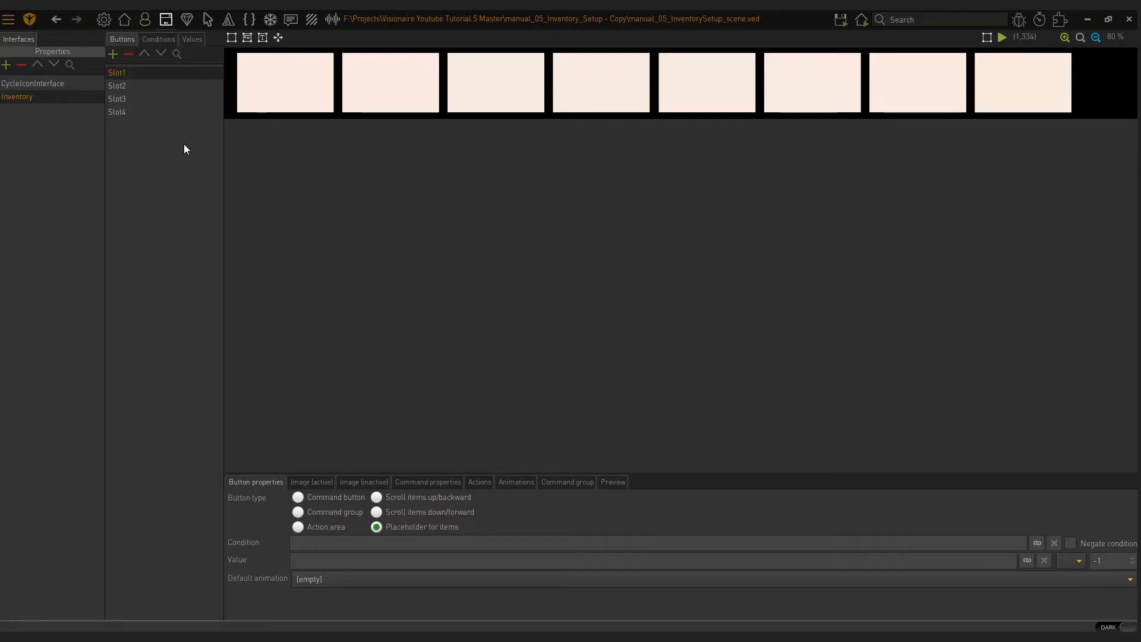
pyautogui.click(135, 83)
pyautogui.click(380, 523)
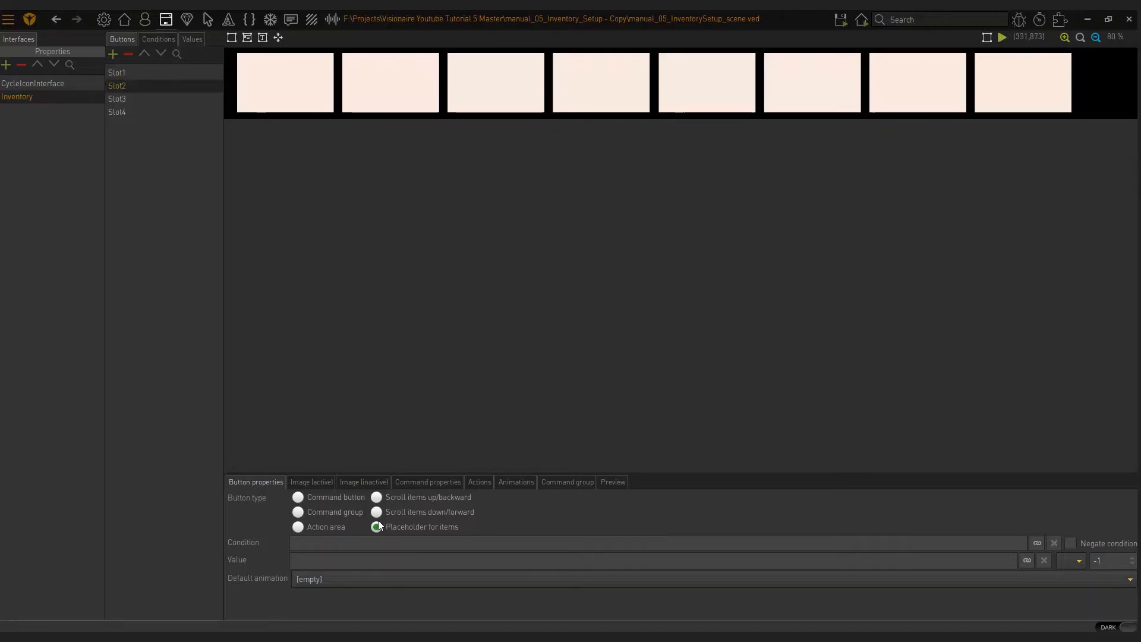
pyautogui.click(119, 98)
pyautogui.click(378, 527)
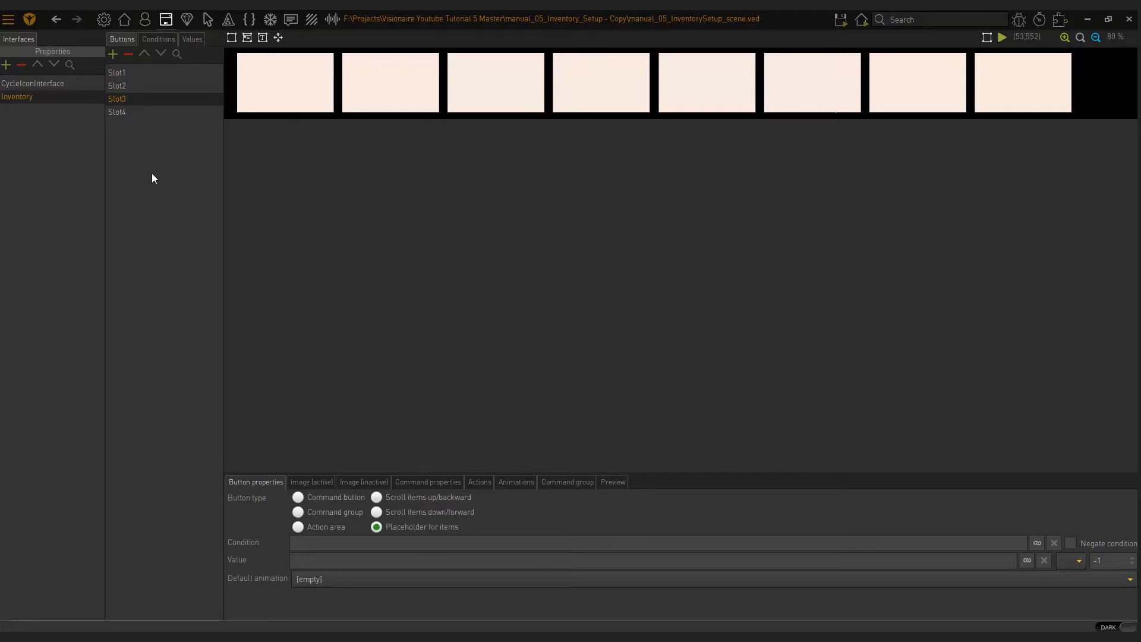
pyautogui.click(117, 111)
pyautogui.click(378, 526)
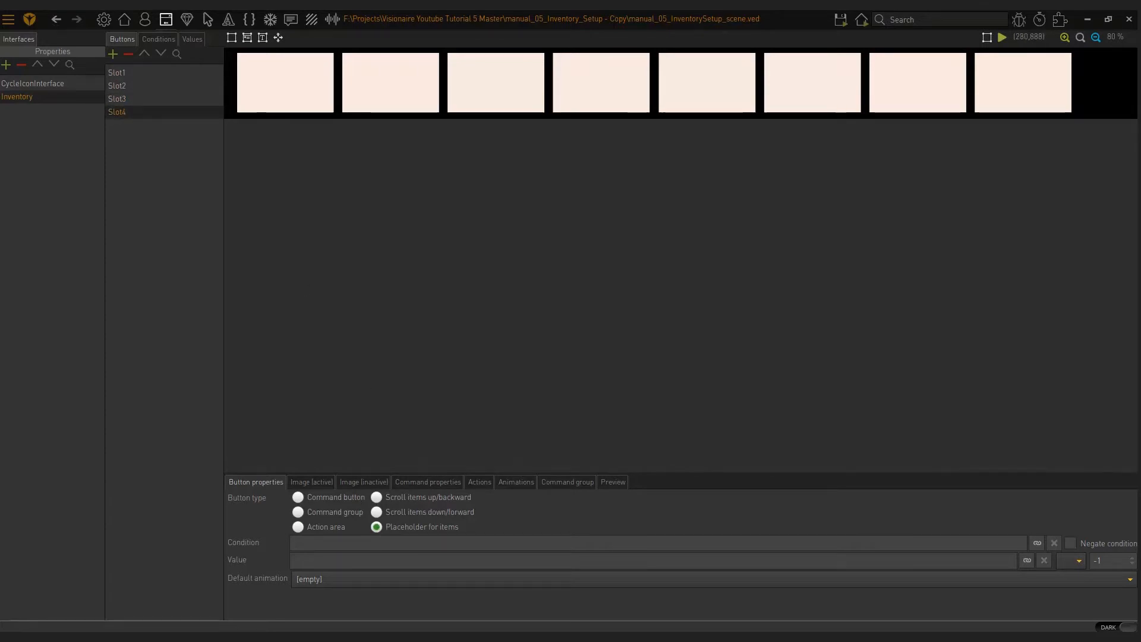
# Outline the Slot1 button's area as a closed rectangle just inside the first box of the inventory graphic
pyautogui.click(127, 71)
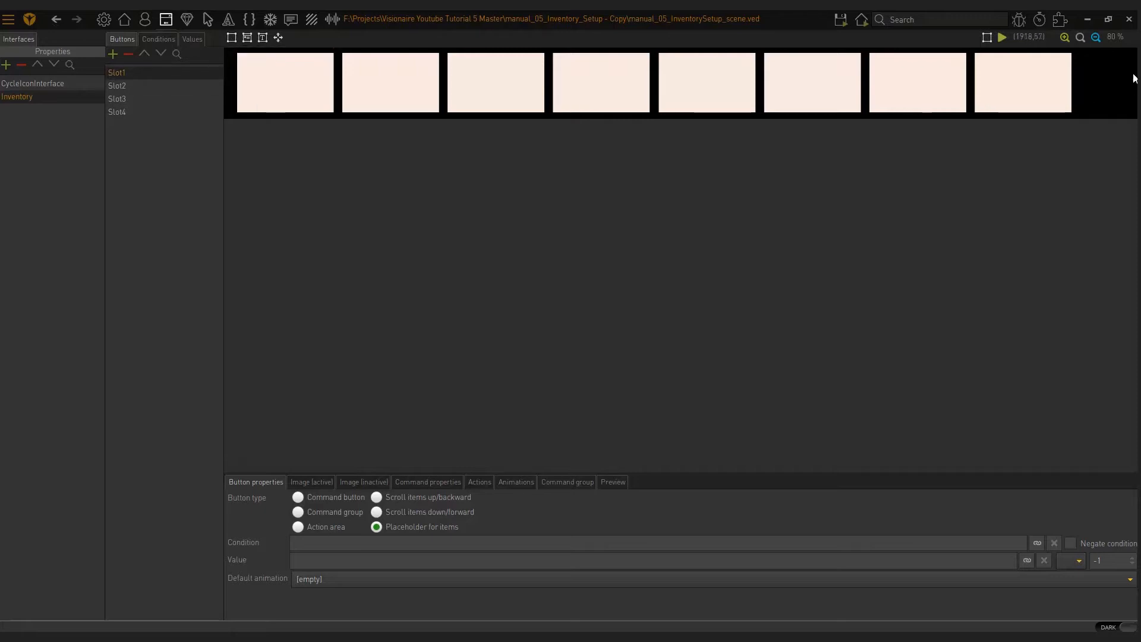
pyautogui.click(1064, 37)
pyautogui.click(1065, 38)
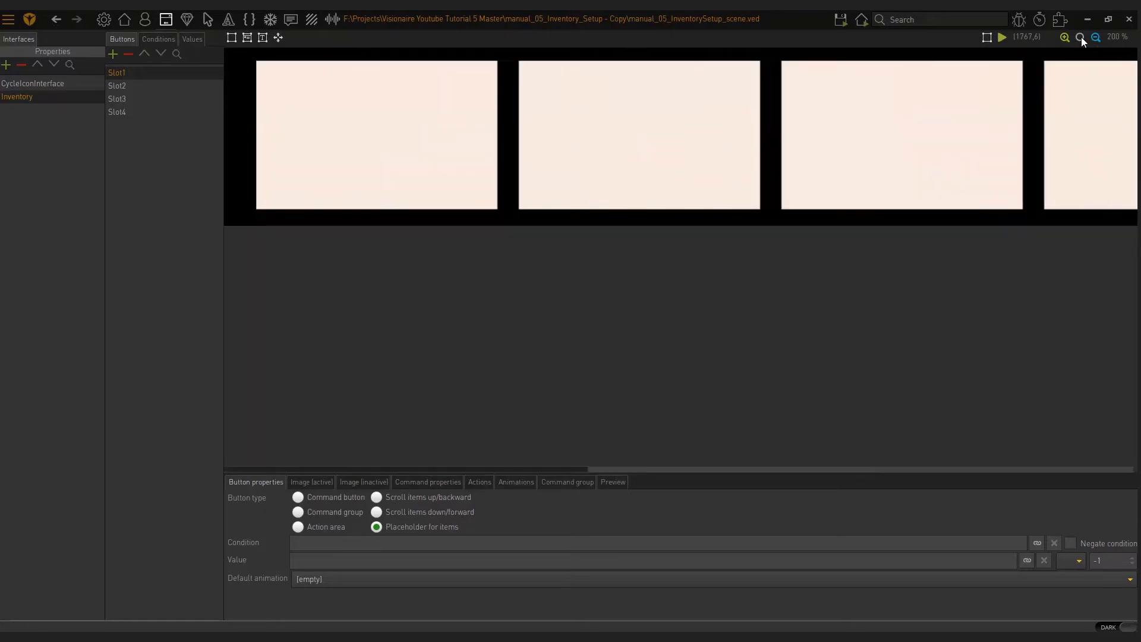
pyautogui.click(1096, 37)
pyautogui.click(1096, 37)
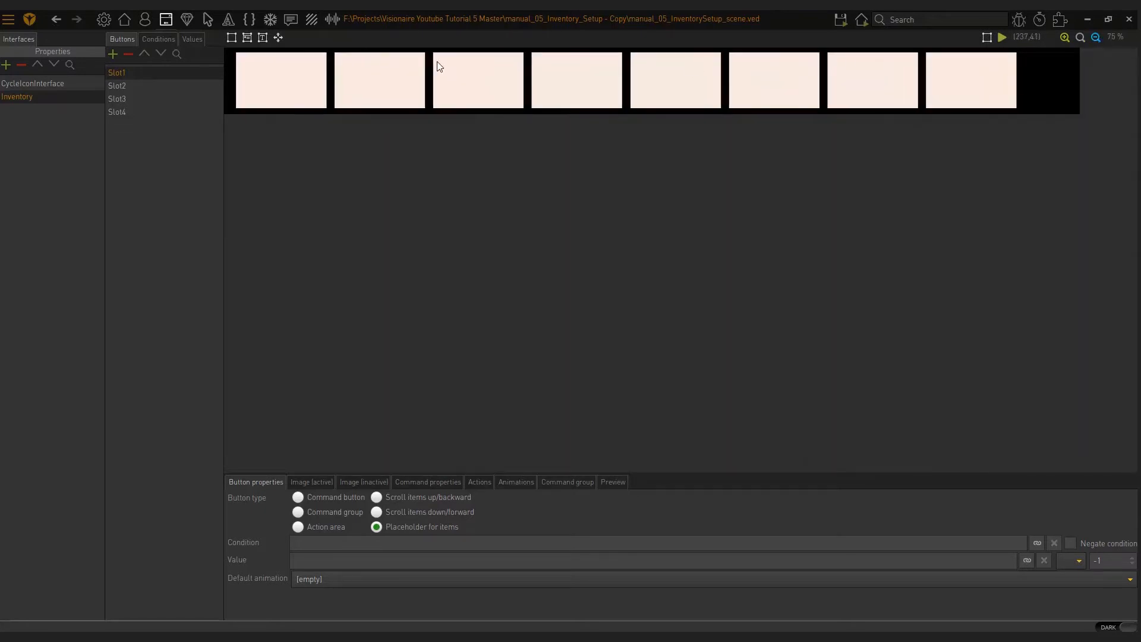
pyautogui.click(1065, 37)
pyautogui.click(232, 38)
pyautogui.click(243, 57)
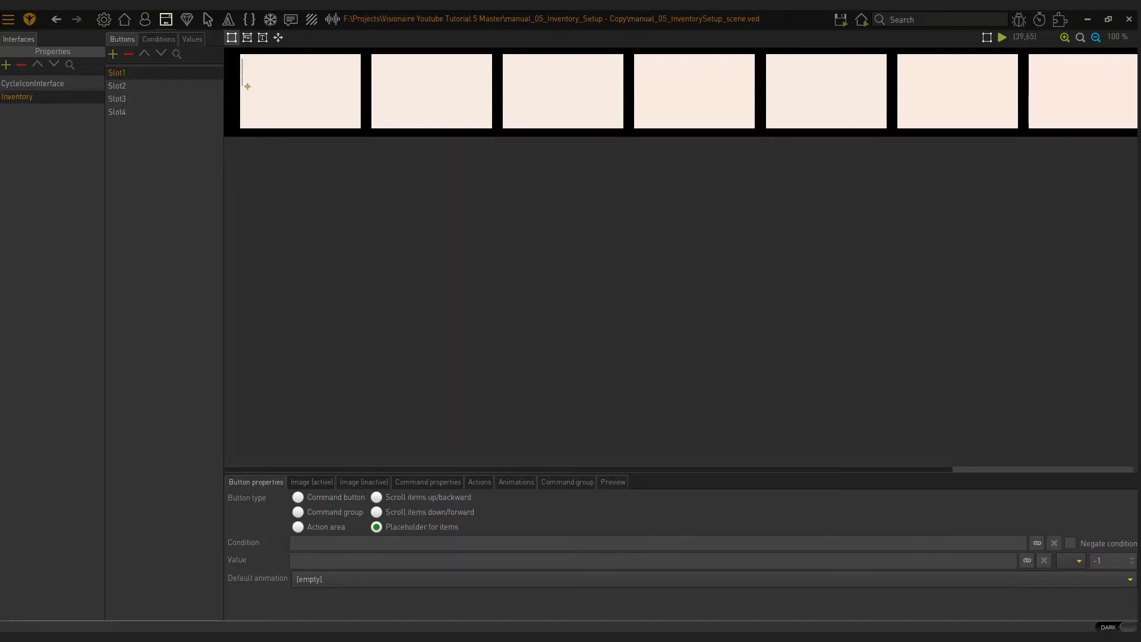
pyautogui.click(243, 126)
pyautogui.click(356, 125)
pyautogui.click(354, 58)
pyautogui.click(243, 58)
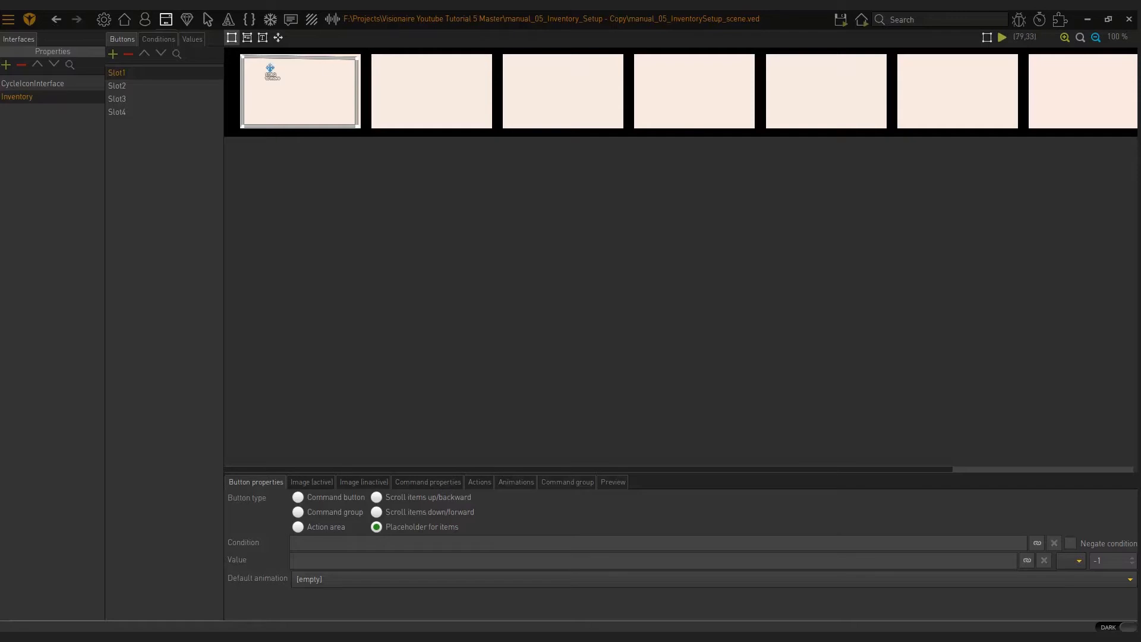
# Outline the Slot2 button's area as a closed rectangle just inside the second box of the inventory graphic
pyautogui.click(134, 87)
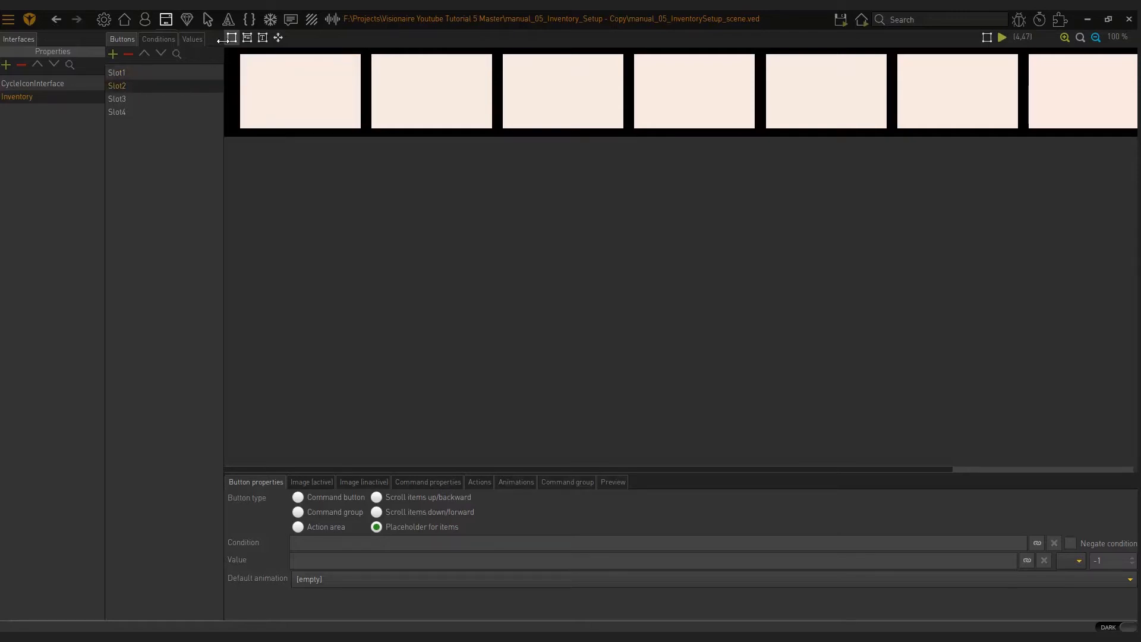
pyautogui.moveTo(373, 58); pyautogui.dragTo(488, 124)
pyautogui.click(375, 58)
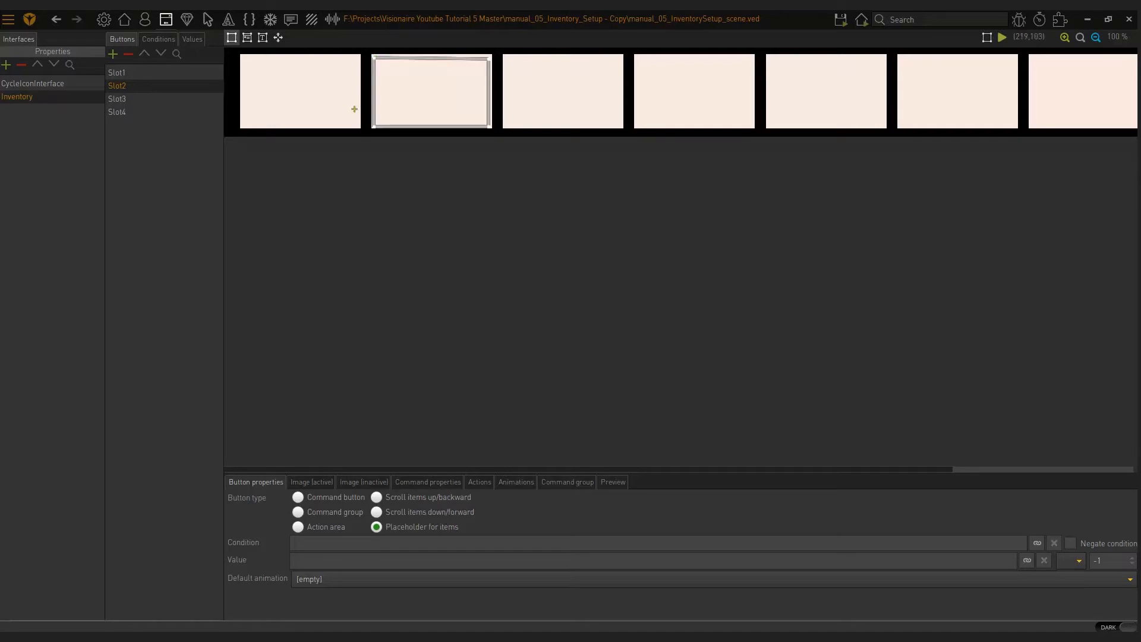
# Outline the Slot3 button's area as a closed rectangle just inside the third box of the inventory graphic
pyautogui.click(154, 98)
pyautogui.moveTo(504, 58); pyautogui.dragTo(618, 124)
pyautogui.click(617, 57)
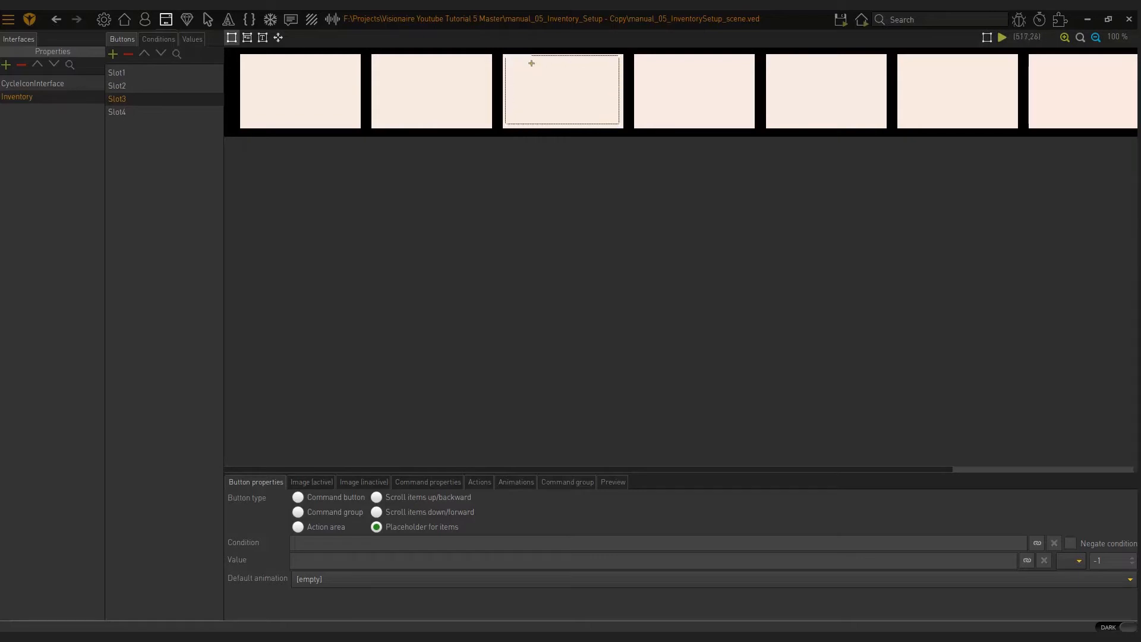
pyautogui.click(505, 57)
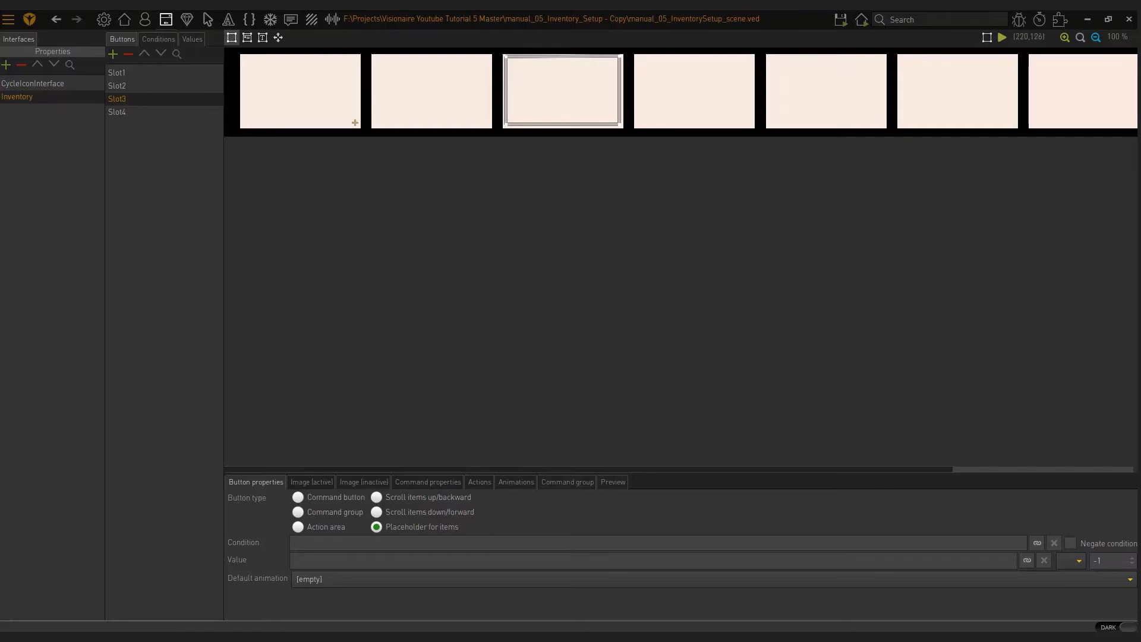
# Outline the Slot4 button's area just inside the fourth box of the inventory graphic and check the areas of the other slots
pyautogui.click(129, 110)
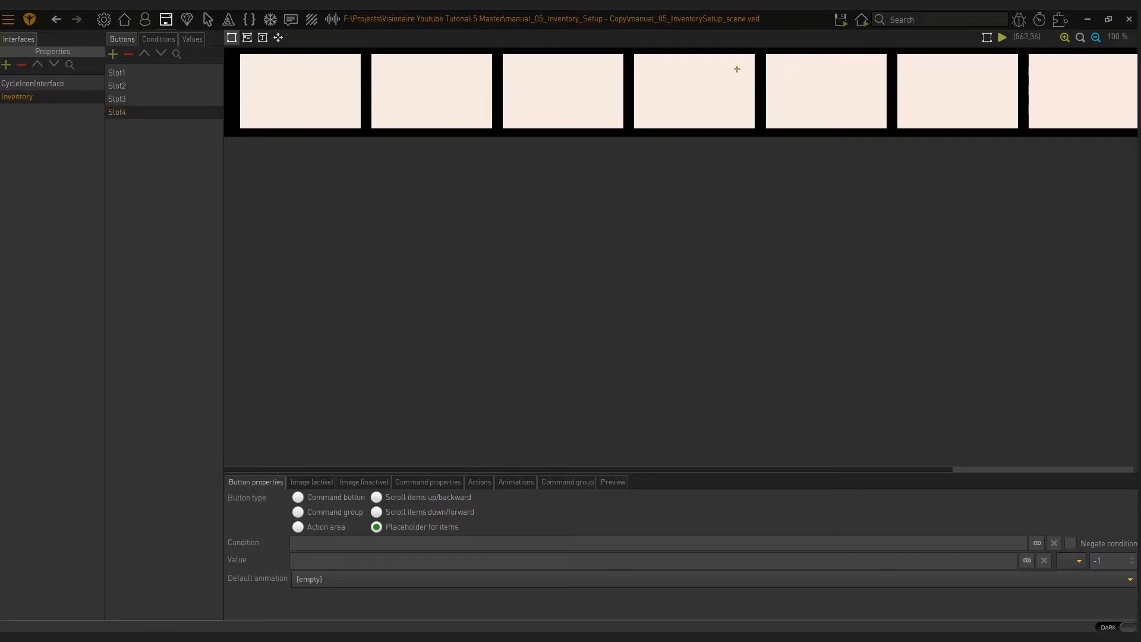
pyautogui.click(637, 56)
pyautogui.click(637, 126)
pyautogui.click(749, 126)
pyautogui.click(750, 56)
pyautogui.click(637, 56)
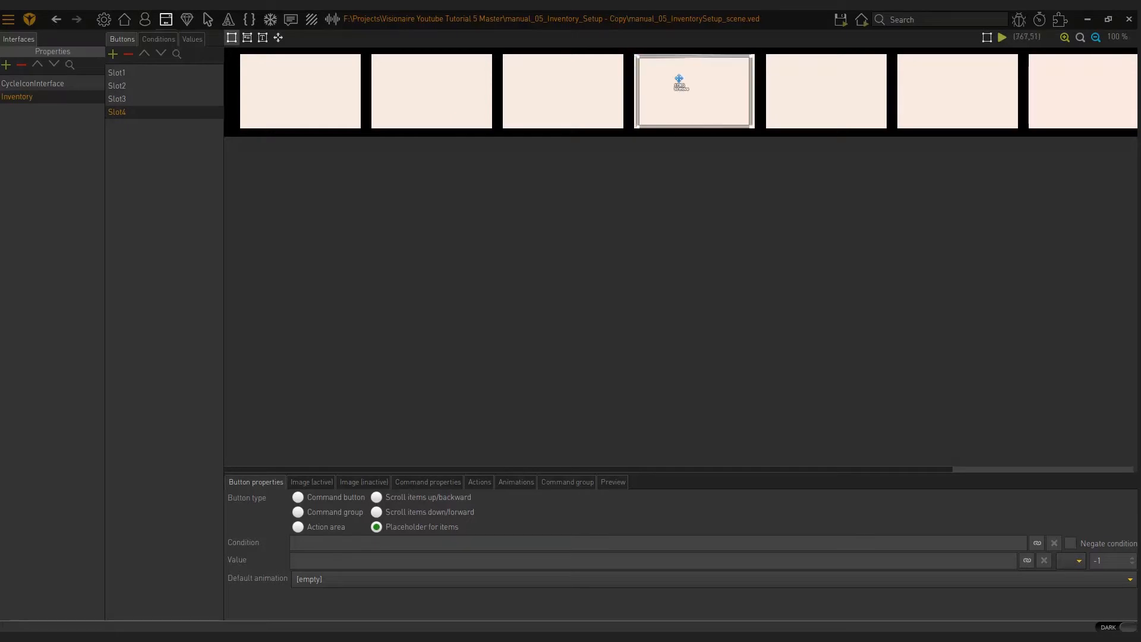
pyautogui.click(140, 75)
pyautogui.click(134, 90)
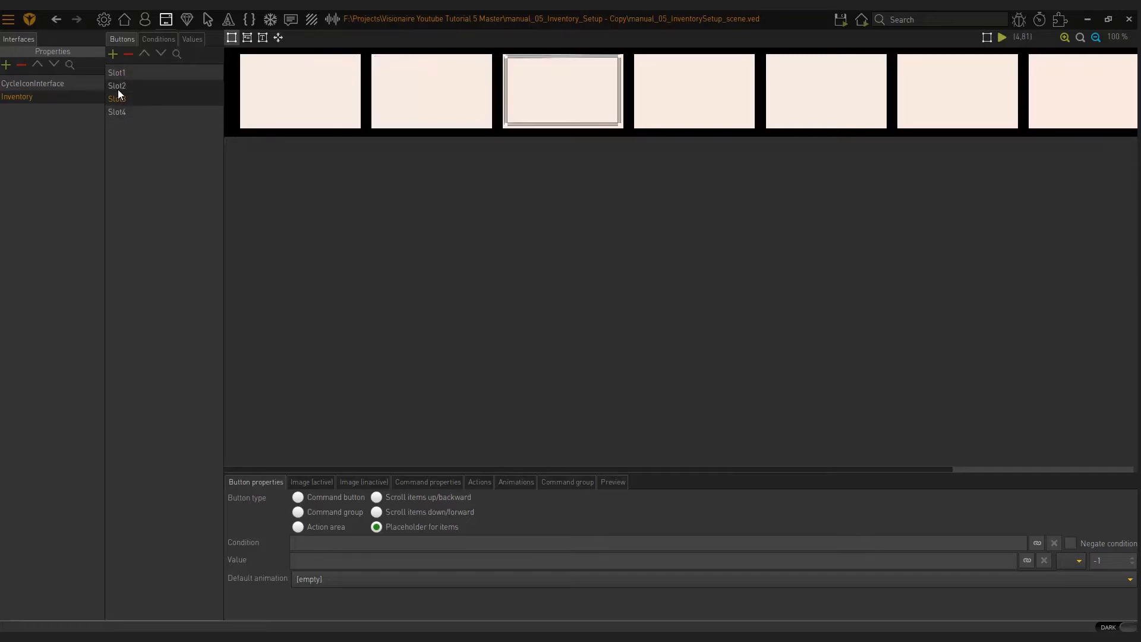
# Assign the Inventory interface to the MainCharacter character
pyautogui.click(148, 20)
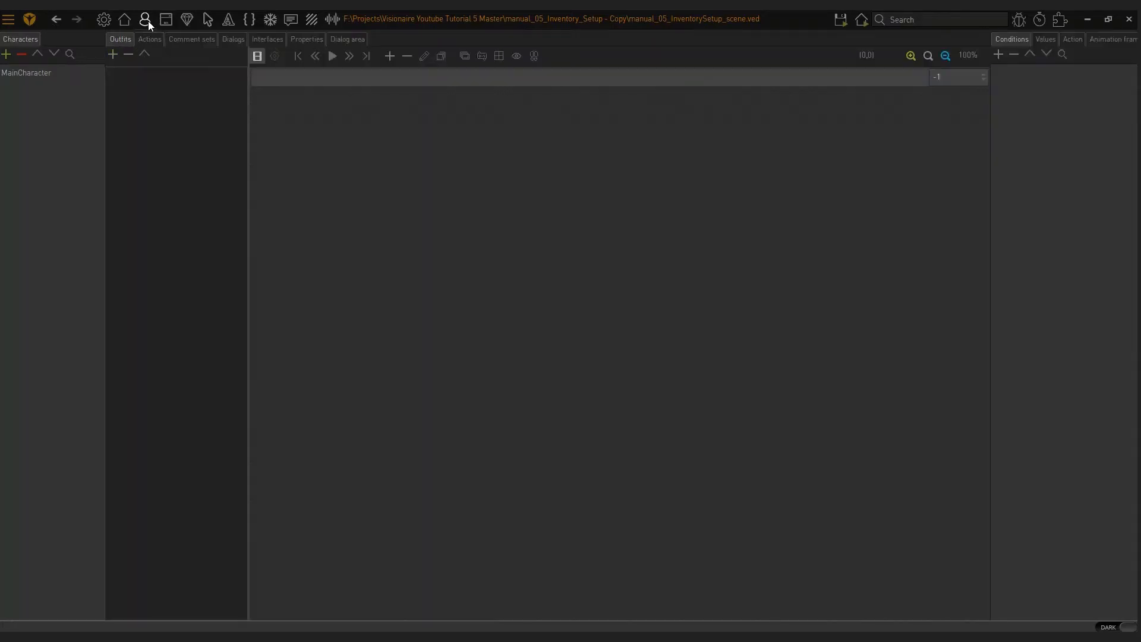
pyautogui.click(38, 73)
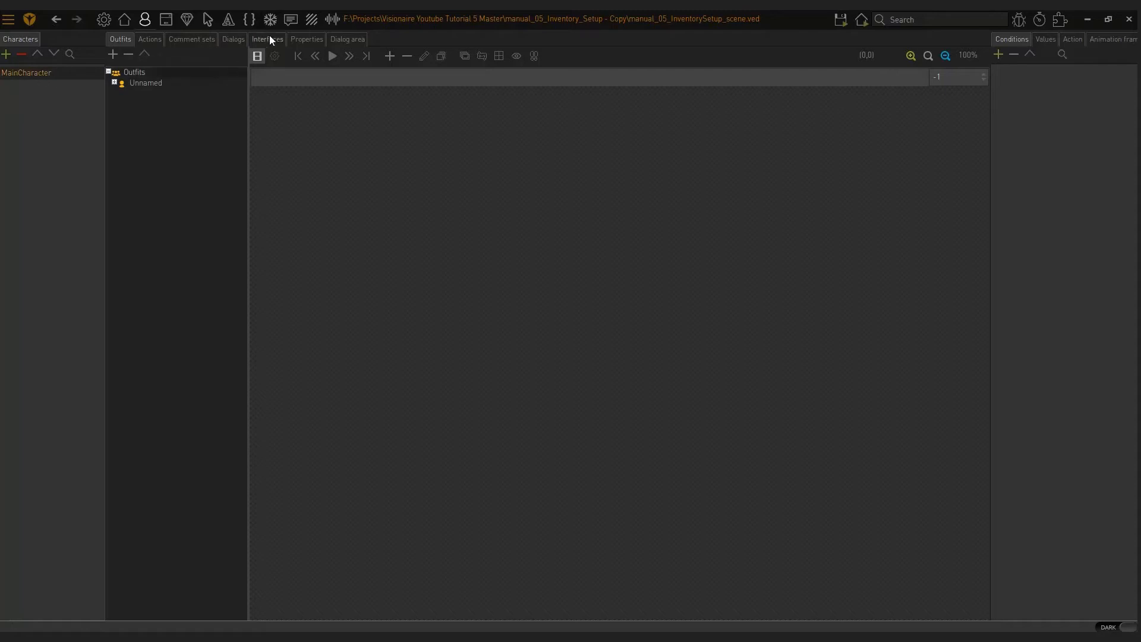
pyautogui.click(269, 37)
pyautogui.click(114, 68)
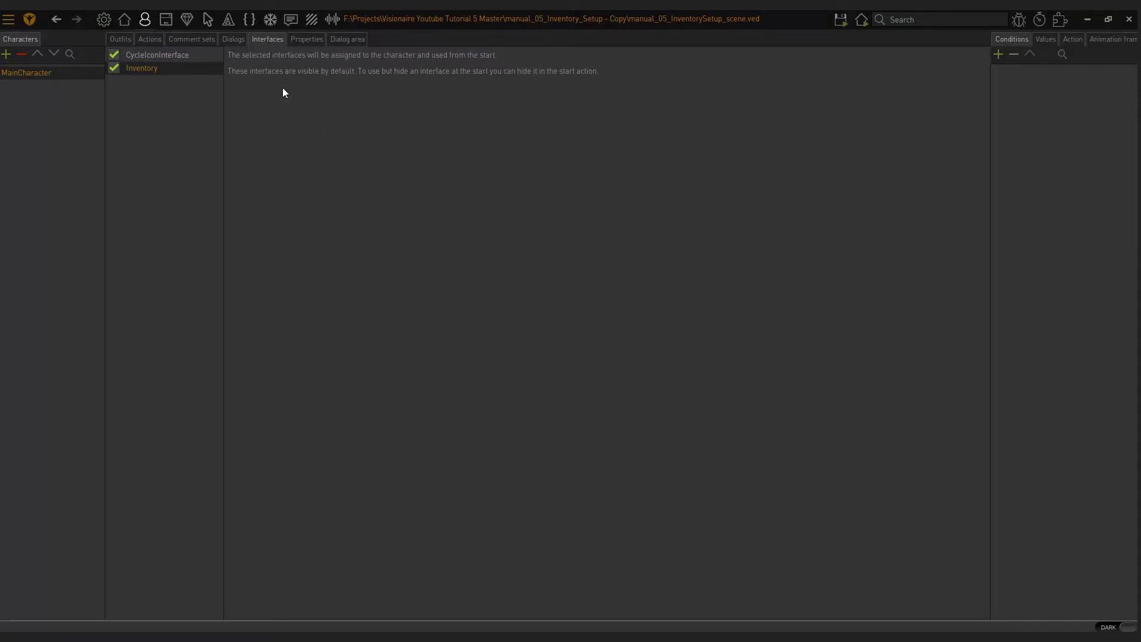
# Save the project and test-run the game on the Hallway scene to check the inventory bar, and close the game window
pyautogui.click(126, 20)
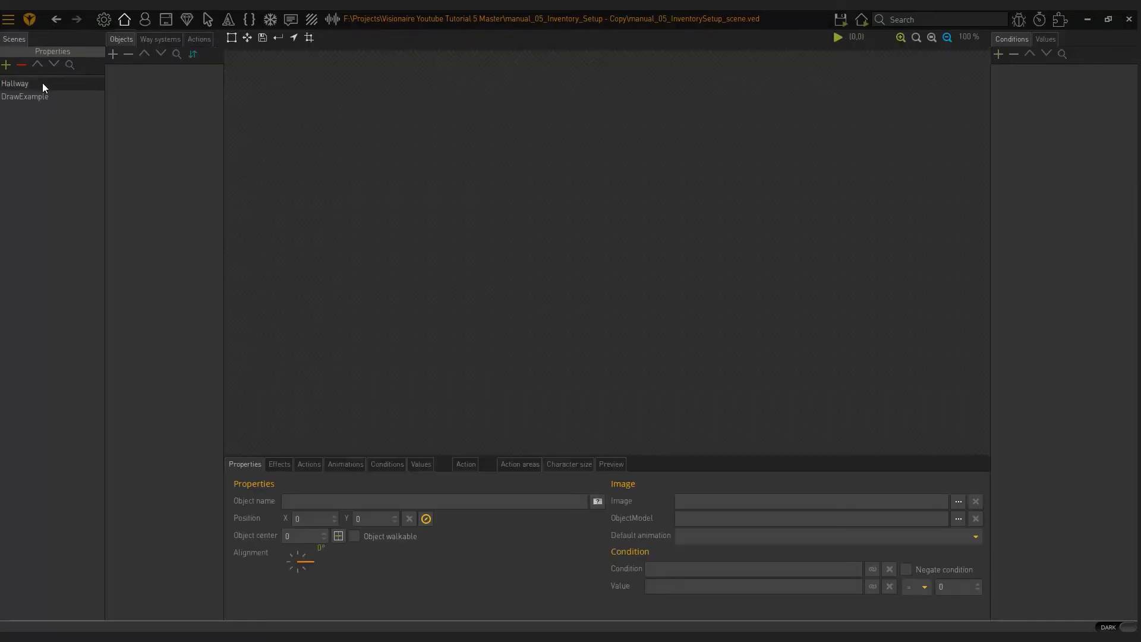
pyautogui.click(30, 95)
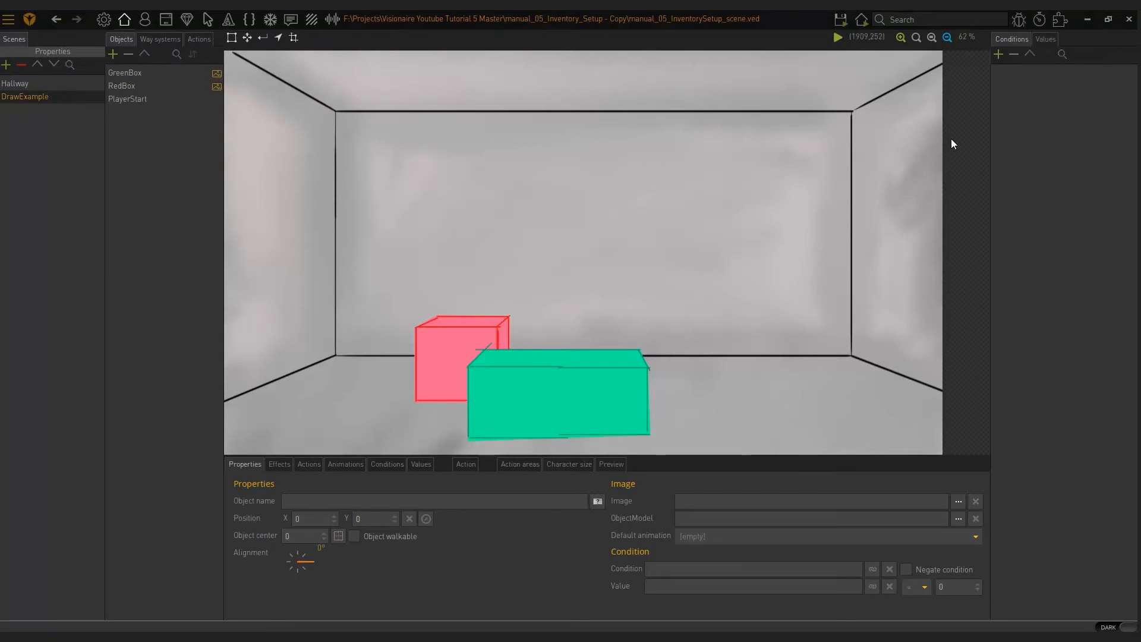
pyautogui.moveTo(862, 20)
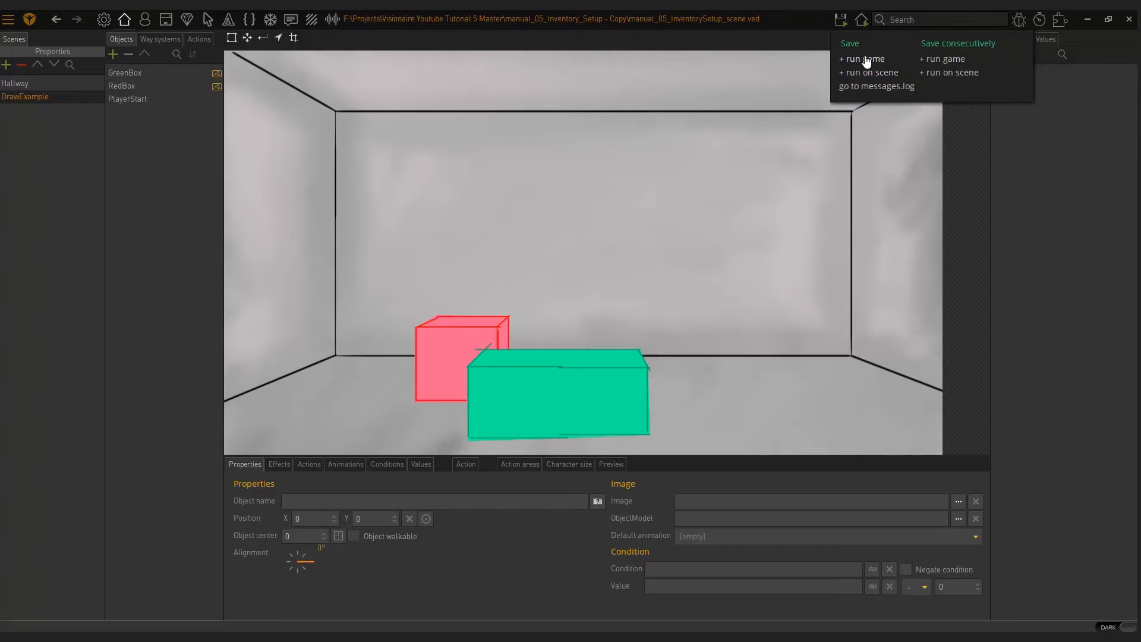
pyautogui.click(26, 84)
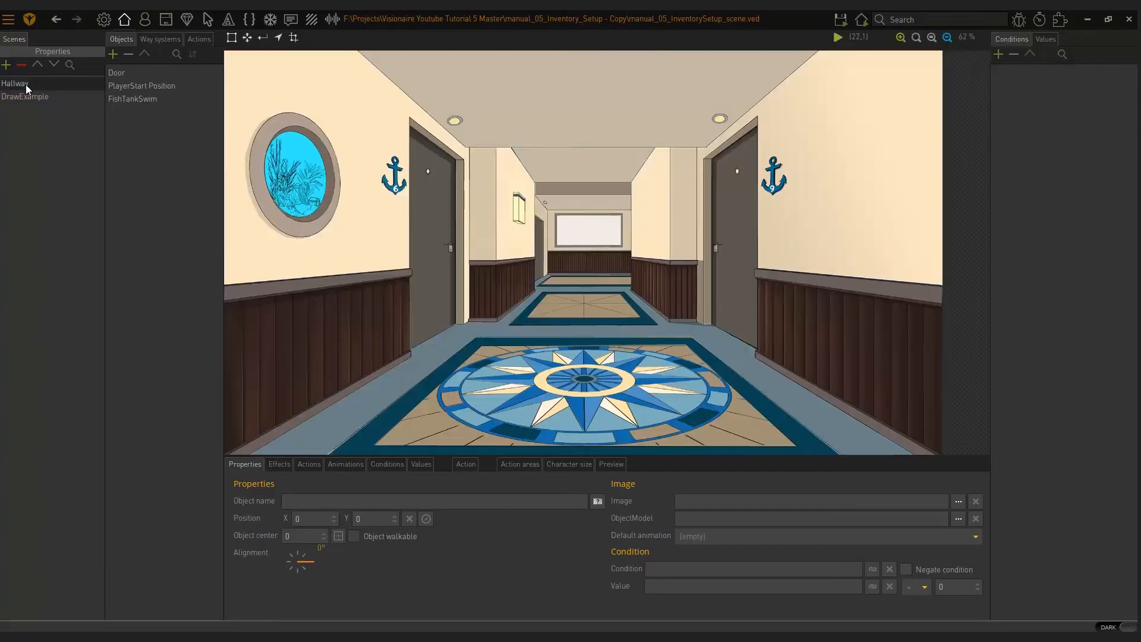
pyautogui.click(103, 19)
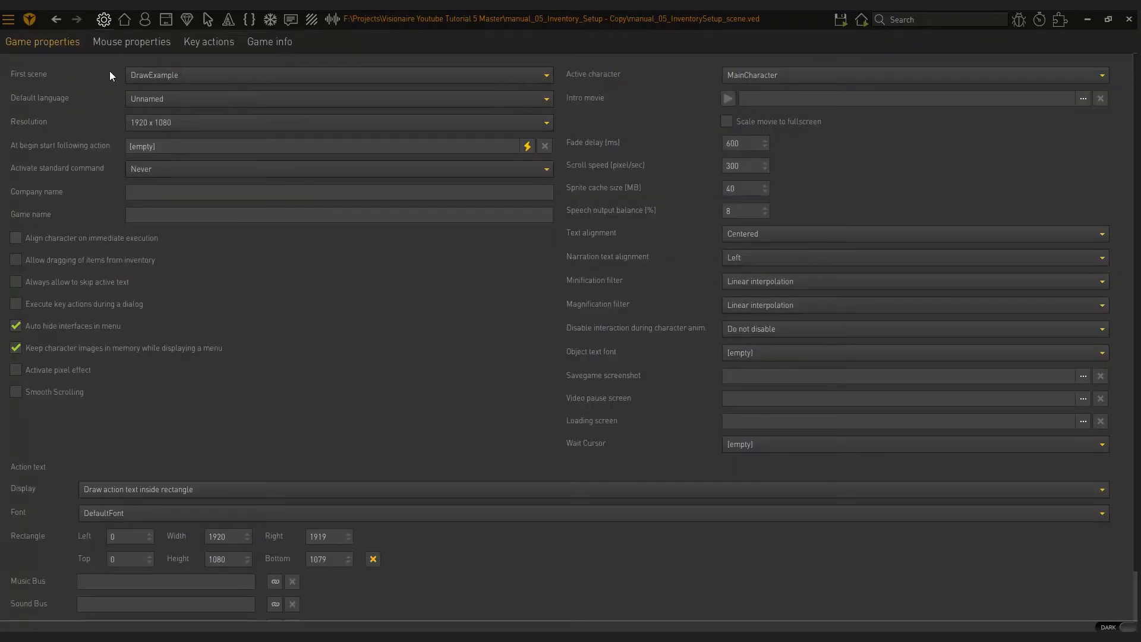
pyautogui.click(124, 19)
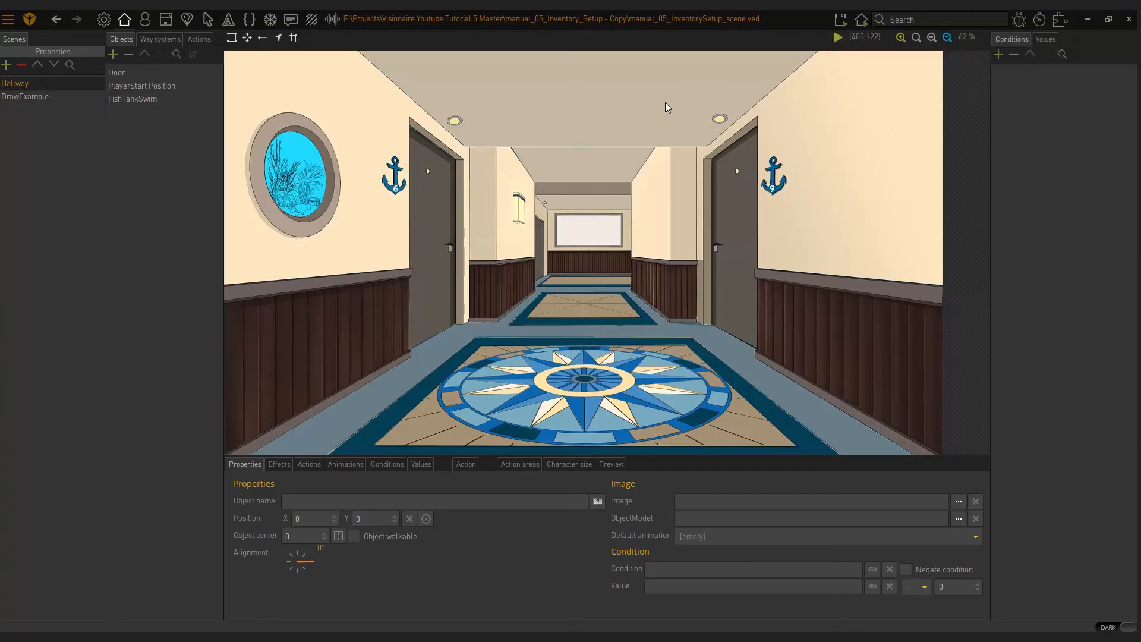
pyautogui.click(868, 71)
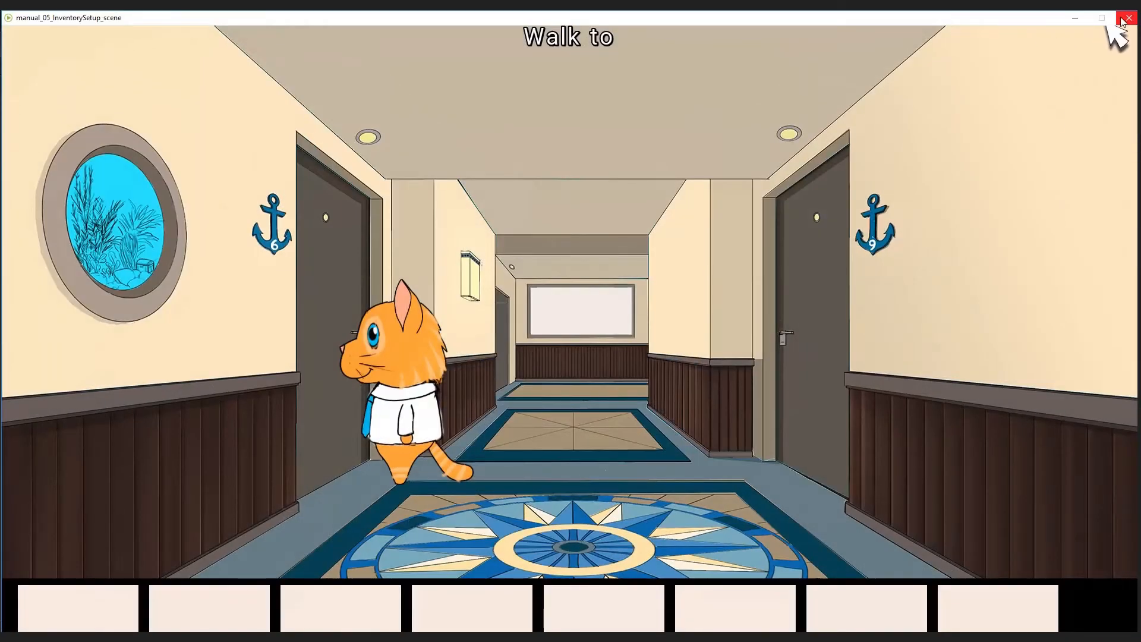
pyautogui.click(1127, 17)
# Test-run the game on the DrawExample scene to examine the inventory bar, and close the game window
pyautogui.click(39, 97)
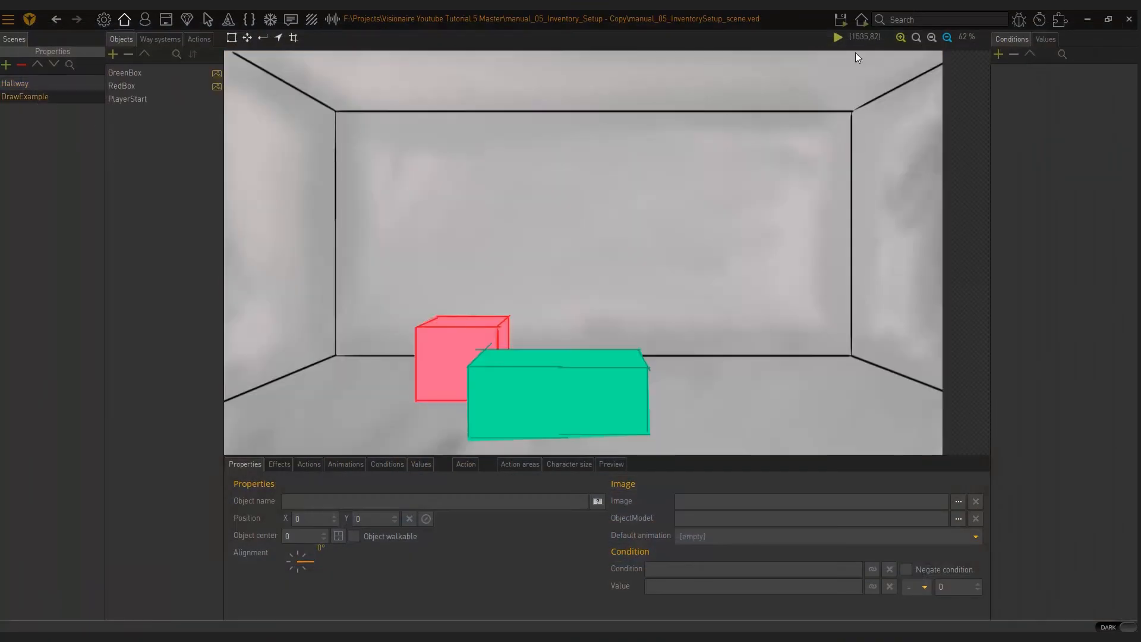
pyautogui.click(862, 21)
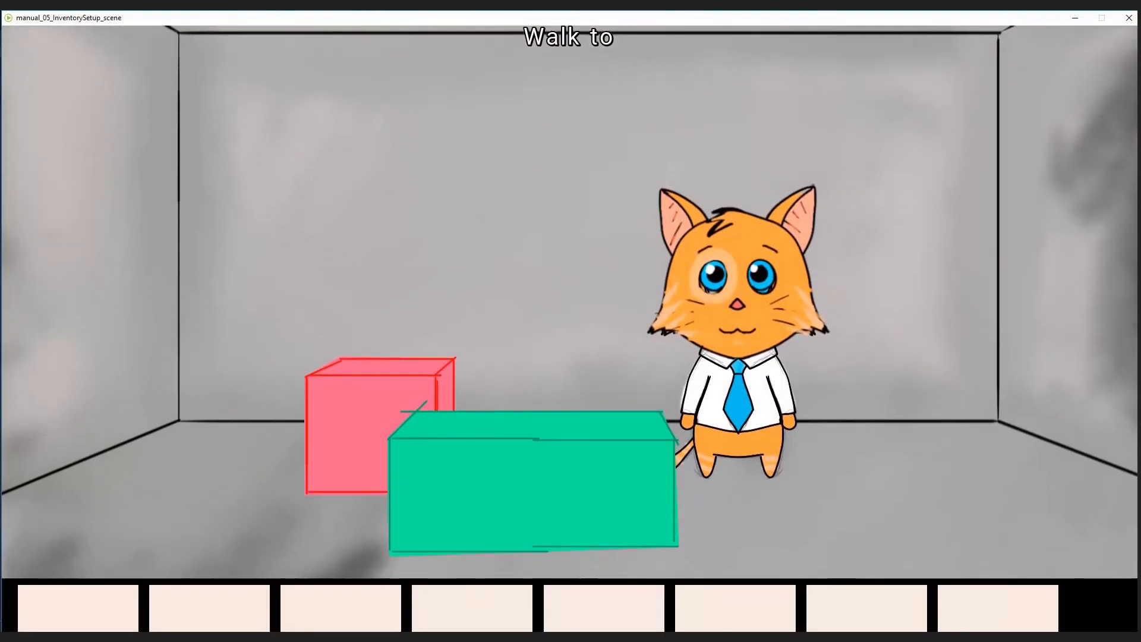
pyautogui.moveTo(523, 21)
pyautogui.mouseDown()
pyautogui.moveTo(527, 41)
pyautogui.moveTo(525, 21)
pyautogui.mouseUp()
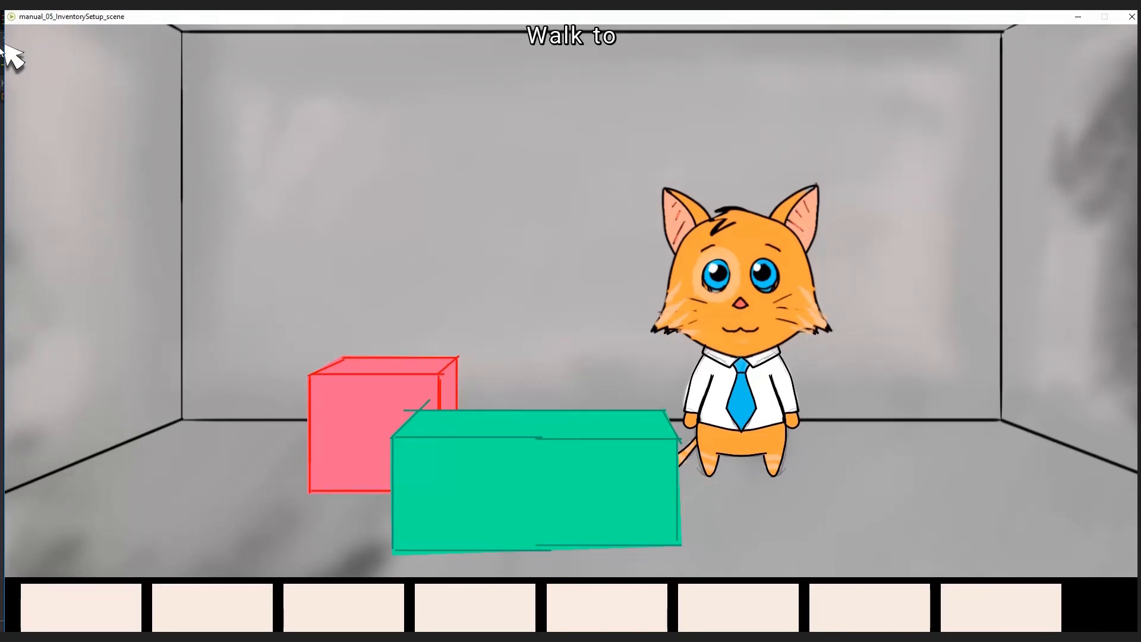
pyautogui.moveTo(29, 20); pyautogui.dragTo(27, 20)
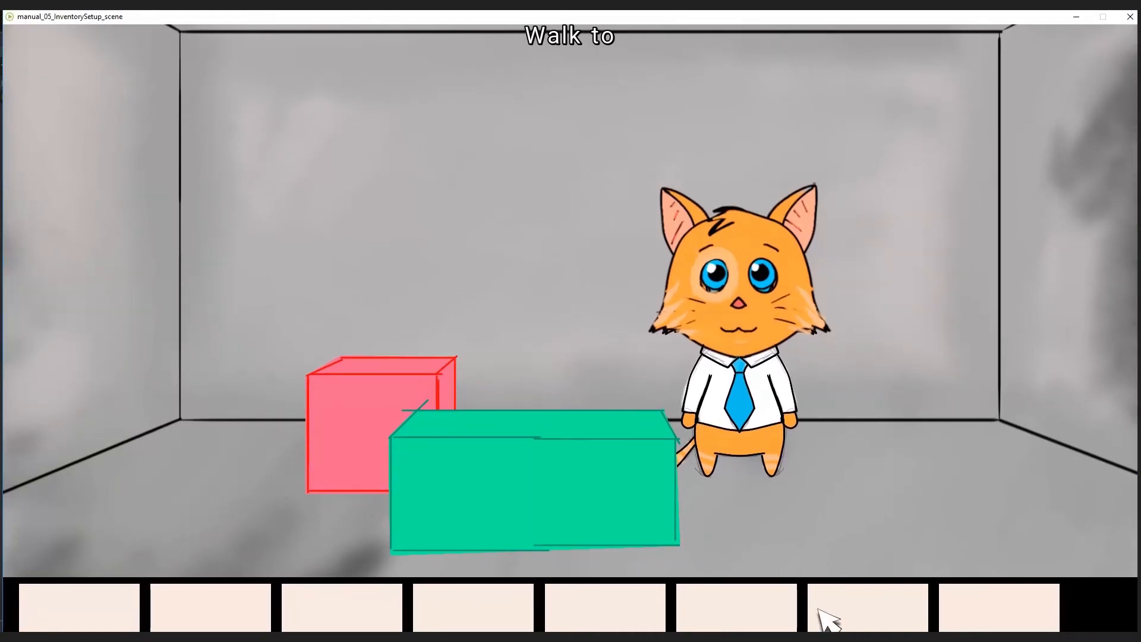
pyautogui.click(1130, 17)
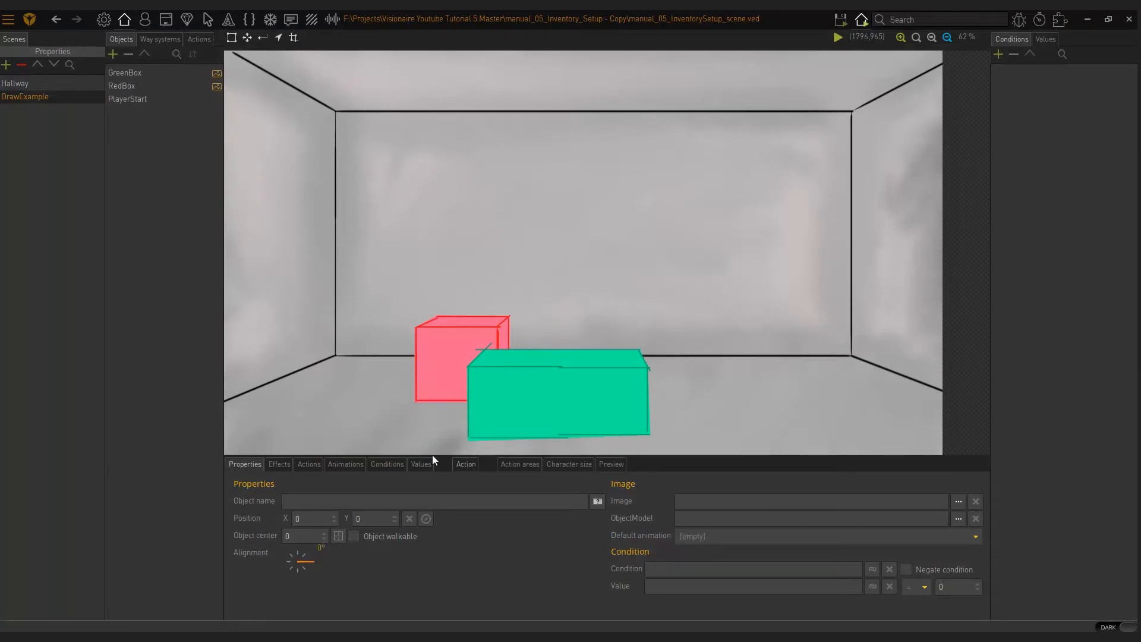
# Add a new inventory item named Key
pyautogui.click(186, 20)
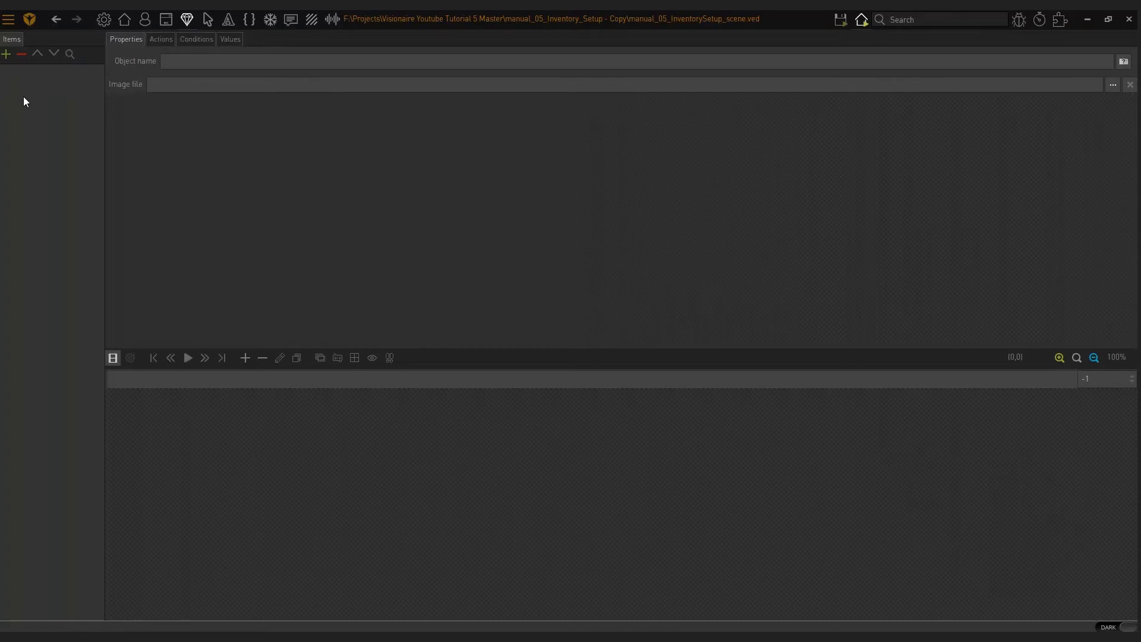
pyautogui.click(125, 20)
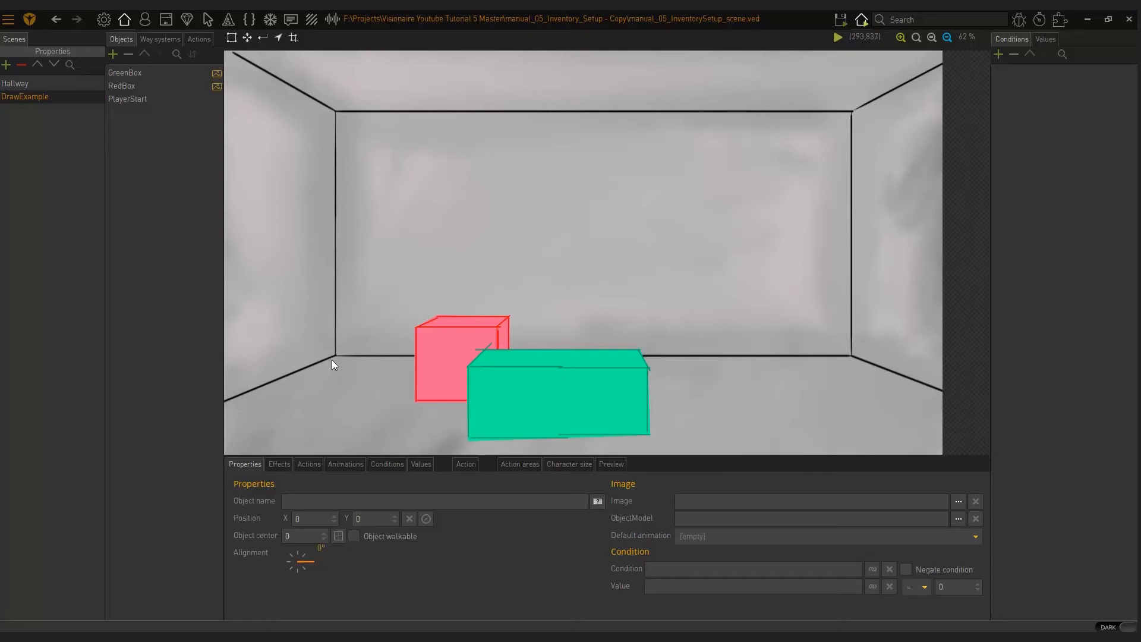
pyautogui.click(187, 21)
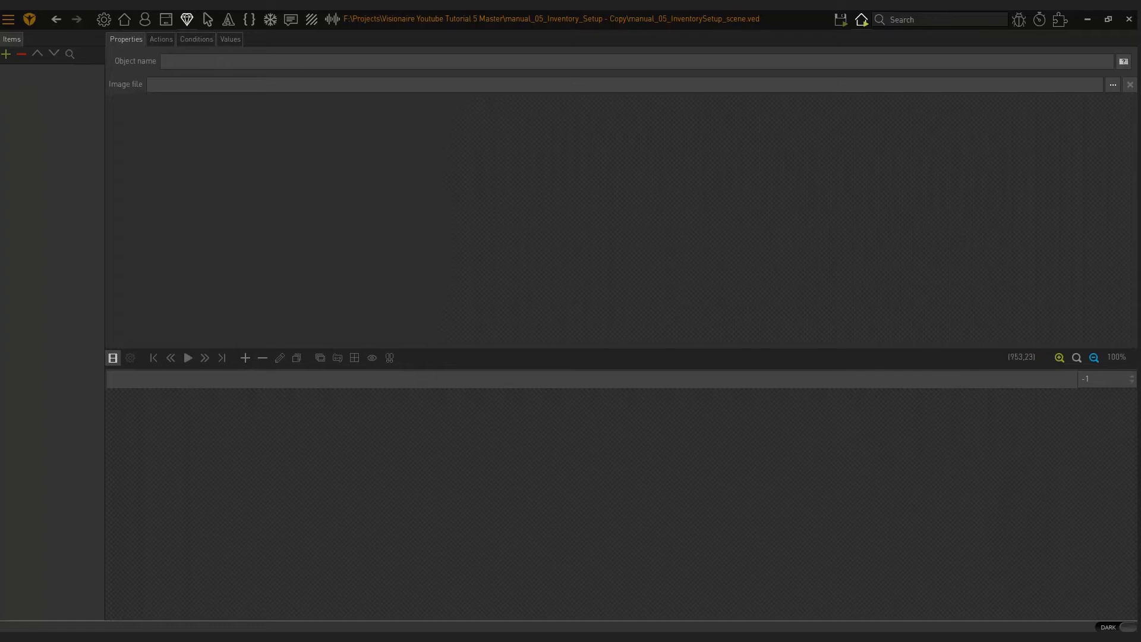
pyautogui.click(6, 54)
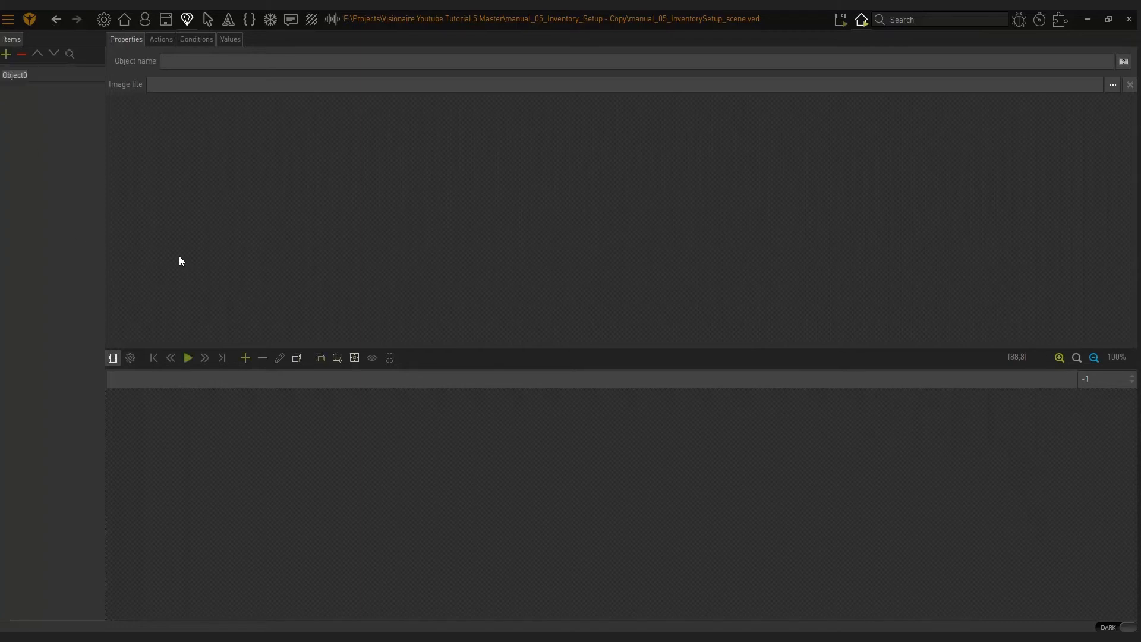
pyautogui.write('Key')
pyautogui.press('Return')
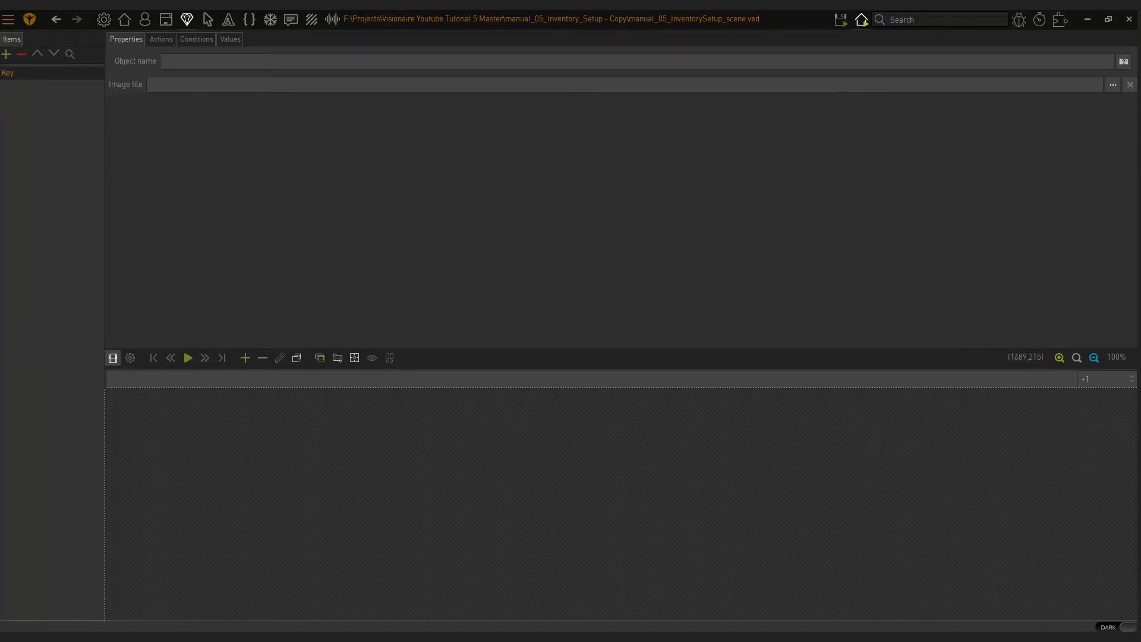
# Set the Key item's object name to Key and its image file to Key.png from the Graphics/InventoryItems folder
pyautogui.click(202, 61)
pyautogui.write('Key')
pyautogui.click(1113, 87)
pyautogui.click(472, 38)
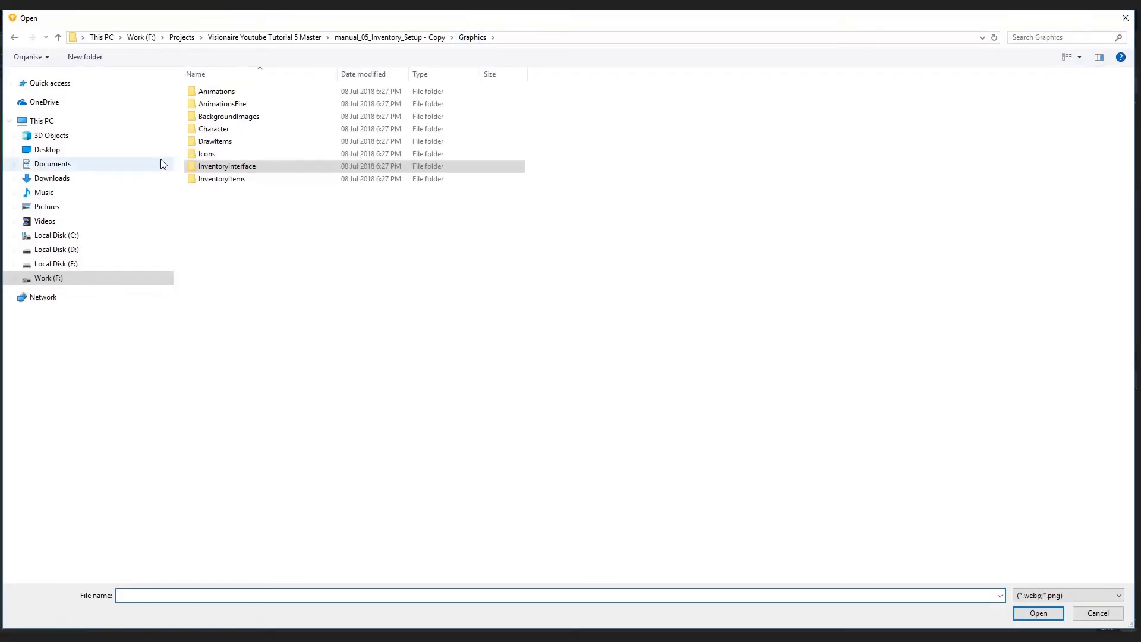
pyautogui.doubleClick(231, 179)
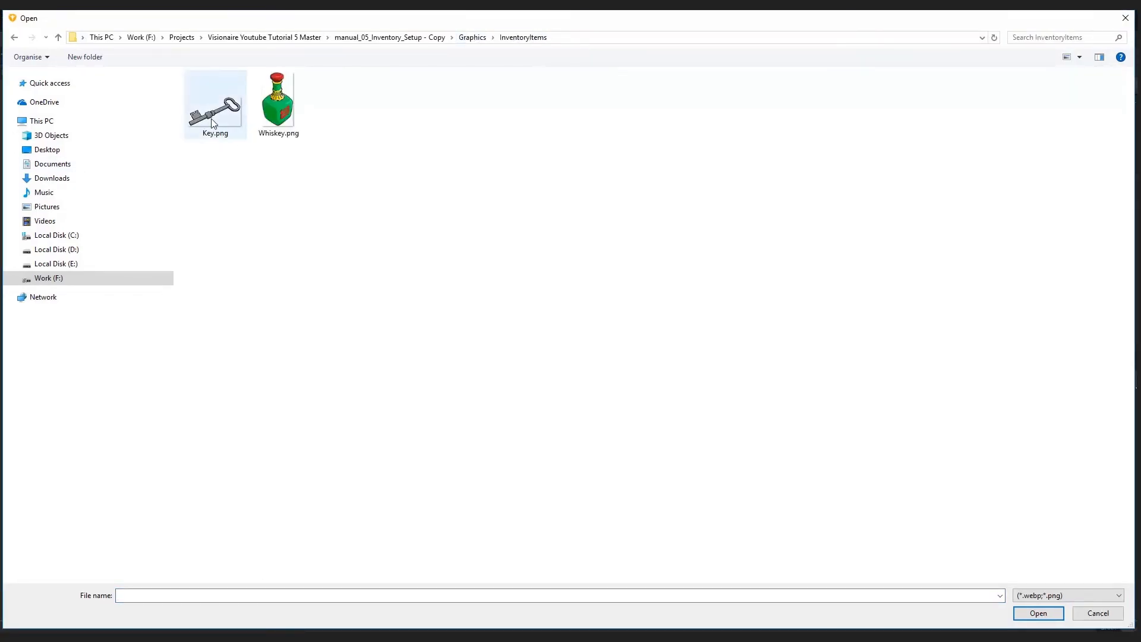
pyautogui.doubleClick(221, 135)
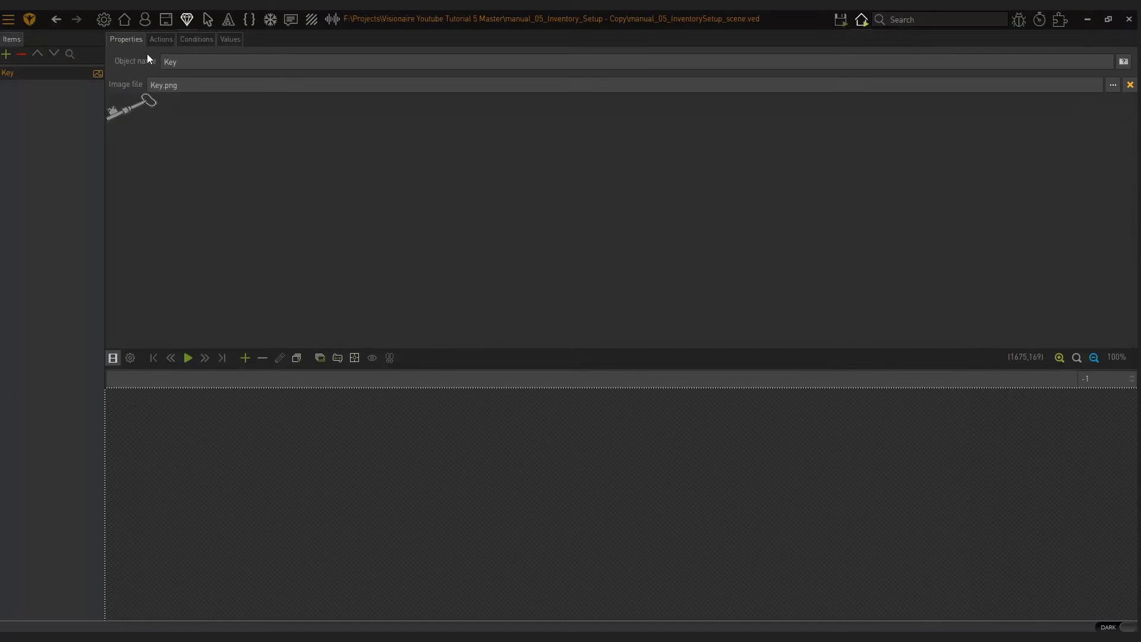
# Add a new object named KeyOnScreen to the DrawExample scene
pyautogui.click(125, 21)
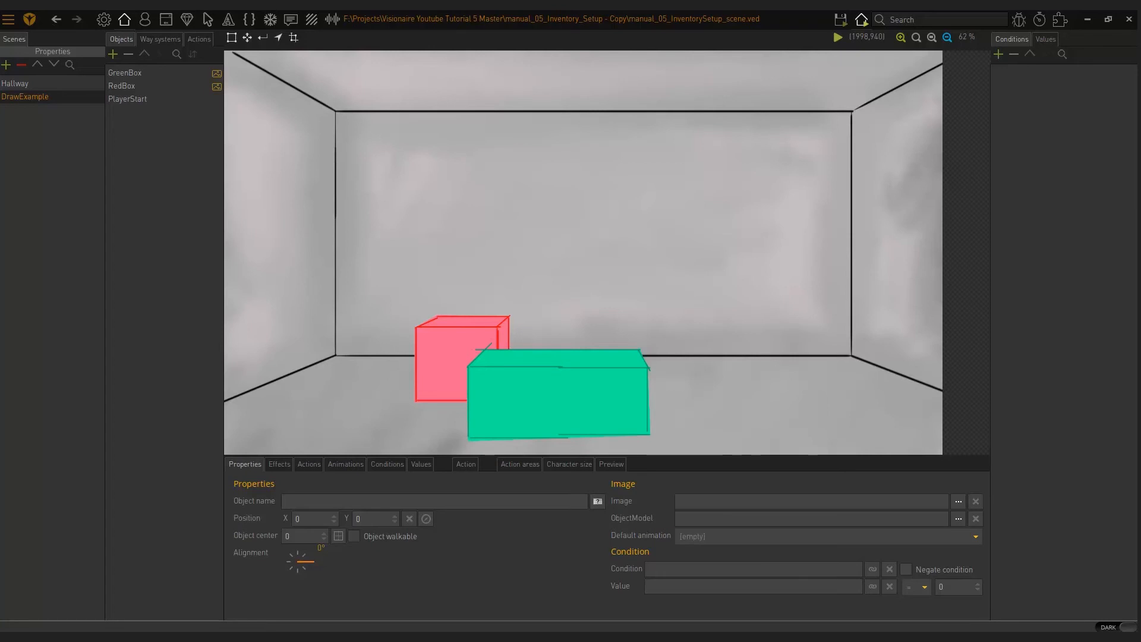
pyautogui.click(113, 54)
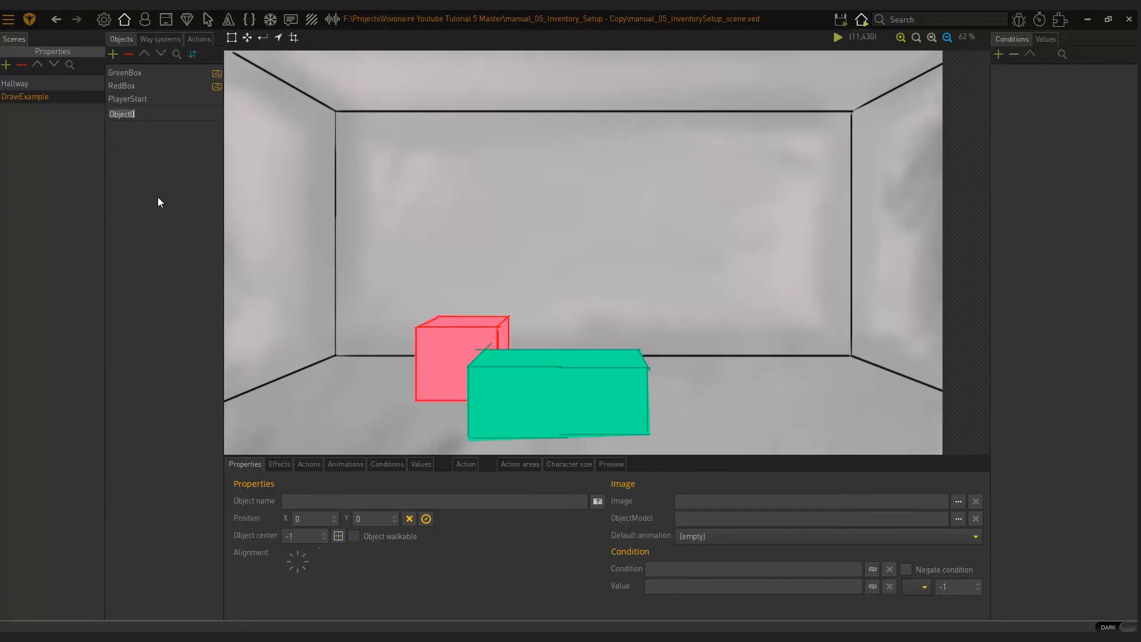
pyautogui.write('KeyOnScreen')
pyautogui.press('Return')
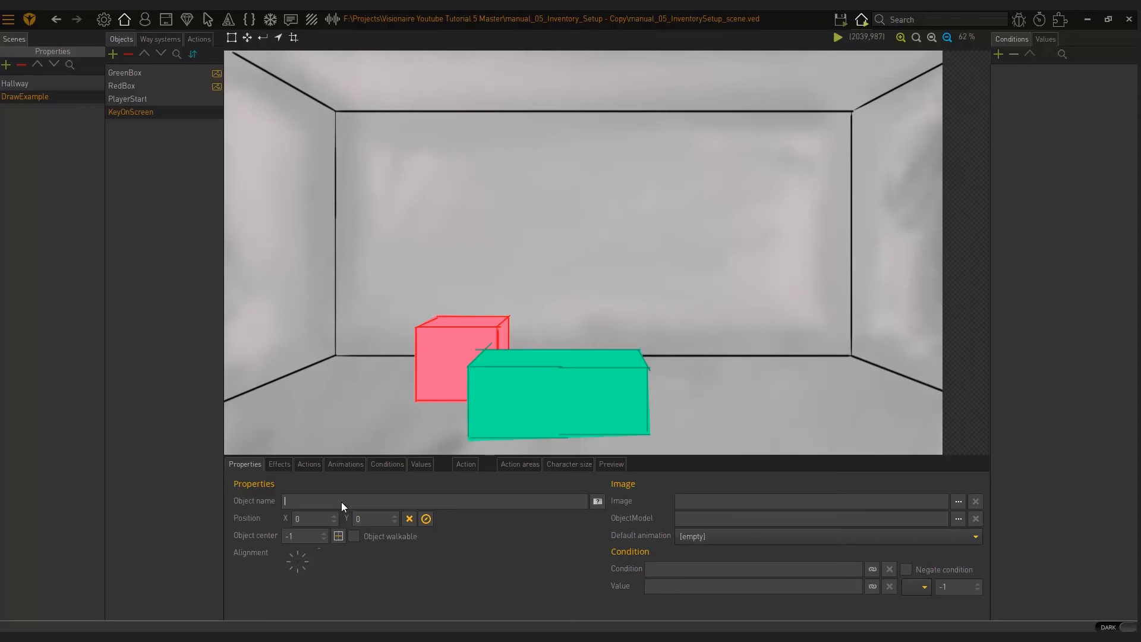
# Set the KeyOnScreen object's name to Key and its image to Key.png
pyautogui.write('Key')
pyautogui.click(958, 501)
pyautogui.doubleClick(217, 112)
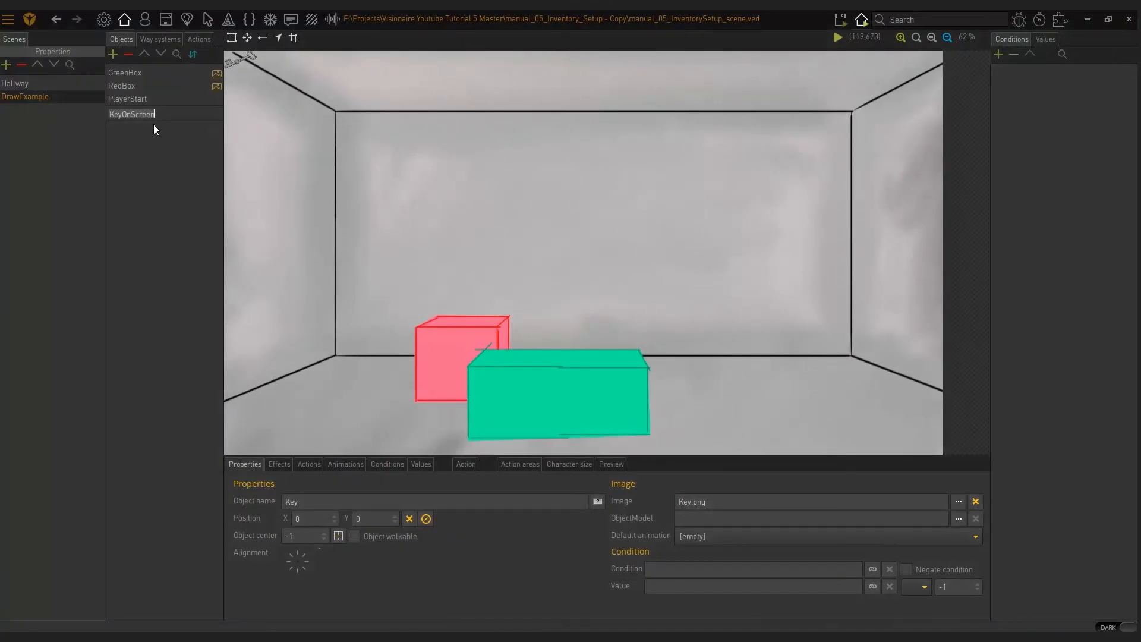
# Move the key image onto the floor beside the green box and set the object's position near it, at X 1332, Y 972
pyautogui.click(247, 38)
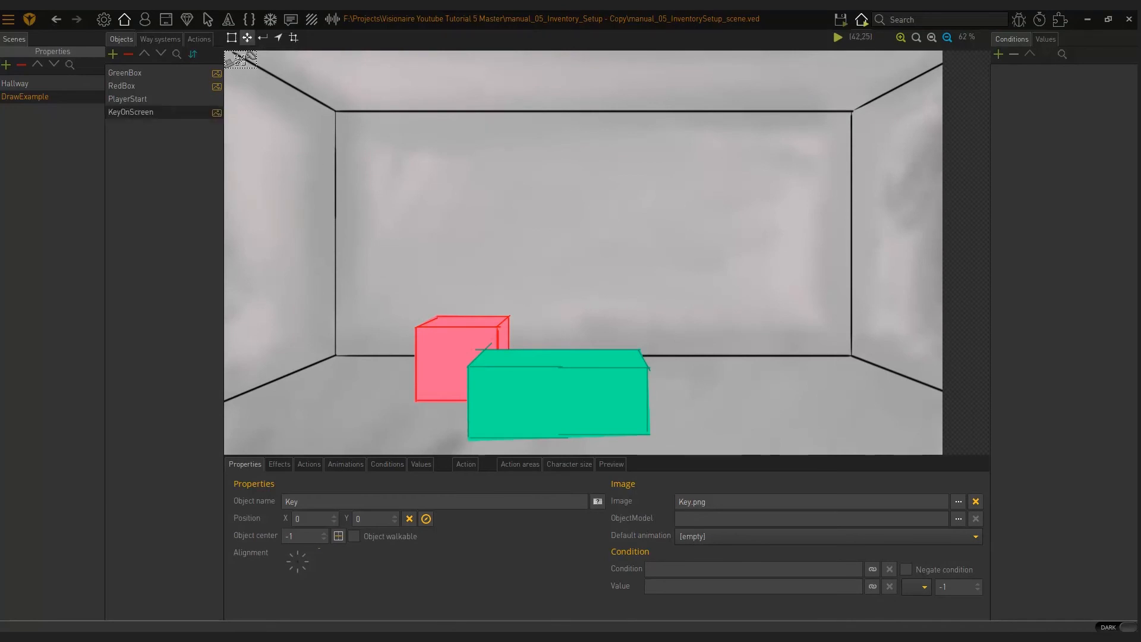
pyautogui.moveTo(240, 60); pyautogui.dragTo(758, 403)
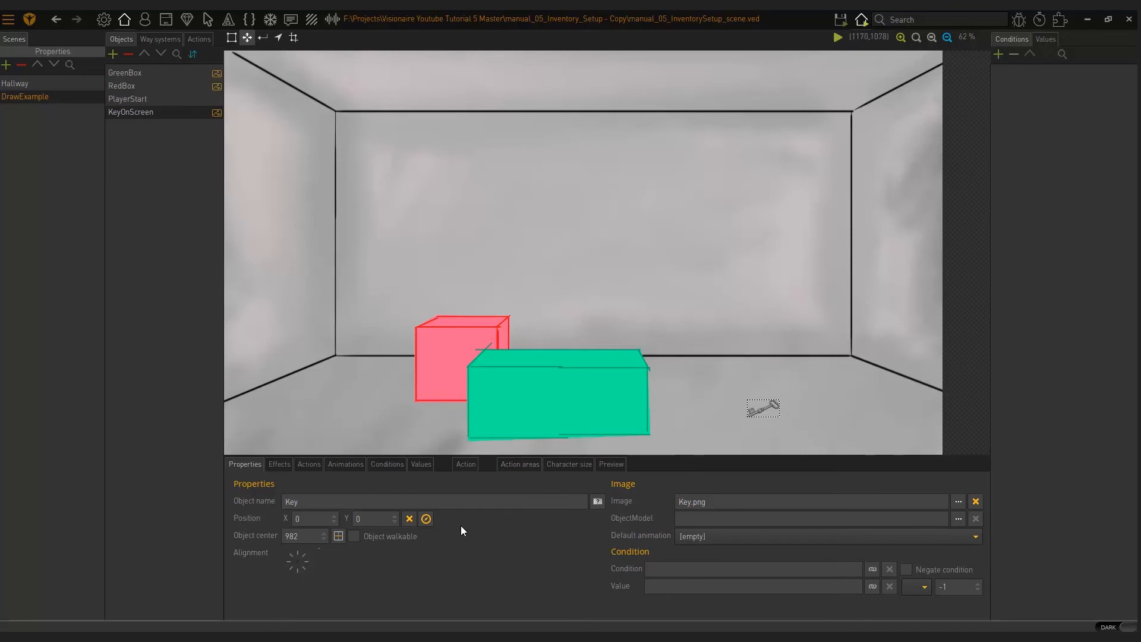
pyautogui.click(426, 518)
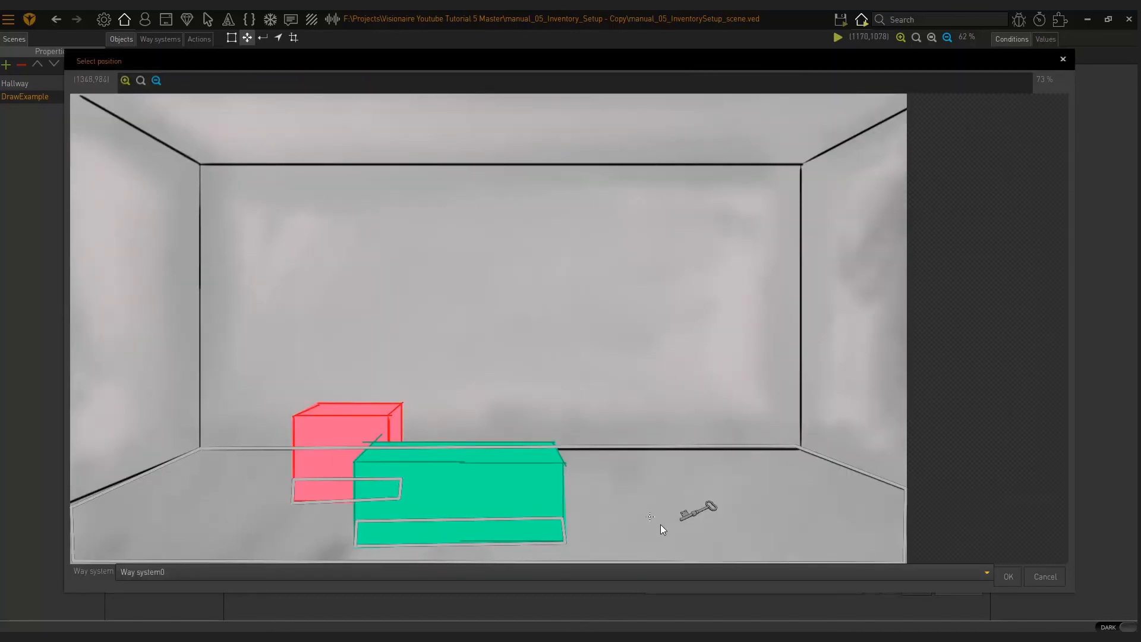
pyautogui.click(1007, 576)
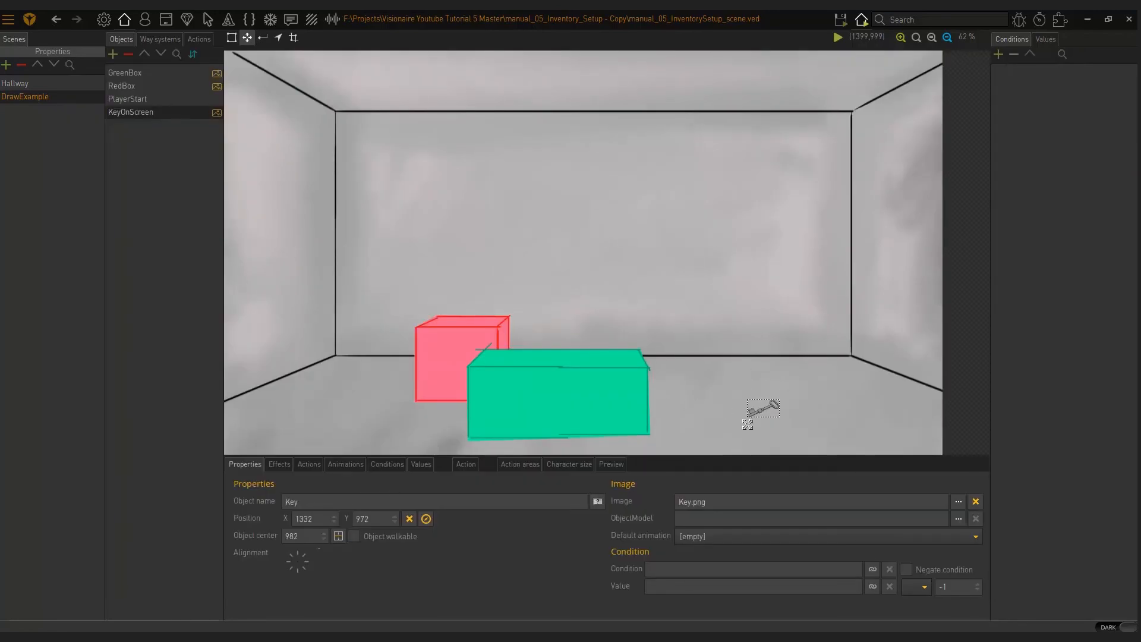
# Outline a four-point object area around the key on the floor and set the object's alignment to 0°
pyautogui.click(232, 36)
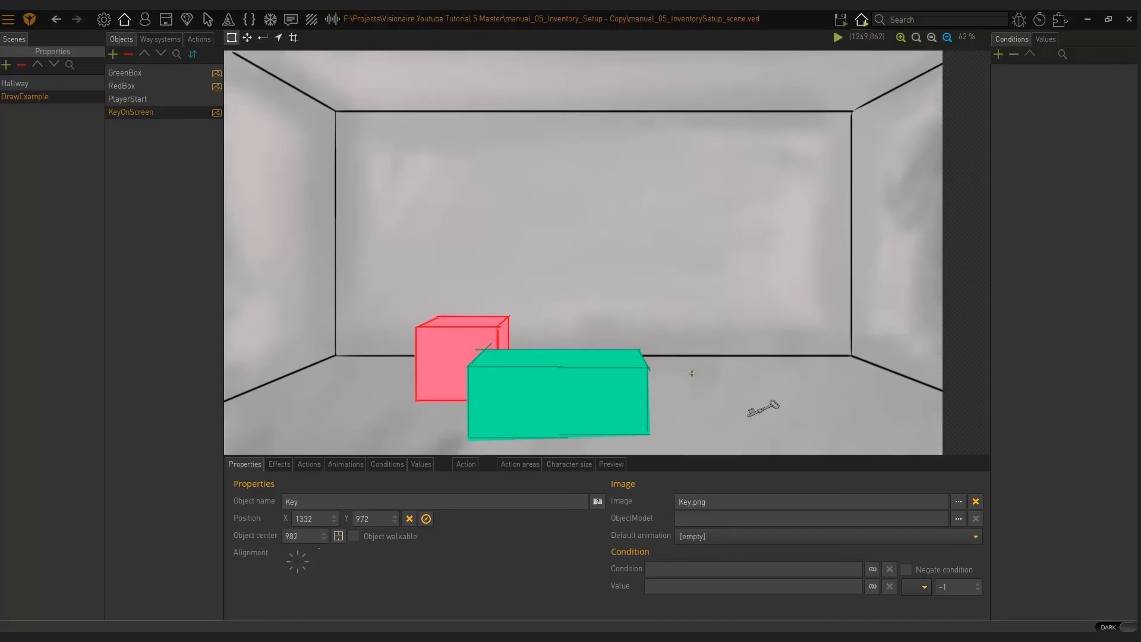
pyautogui.click(766, 390)
pyautogui.click(729, 411)
pyautogui.click(746, 431)
pyautogui.click(796, 410)
pyautogui.click(767, 392)
pyautogui.click(312, 562)
pyautogui.click(338, 254)
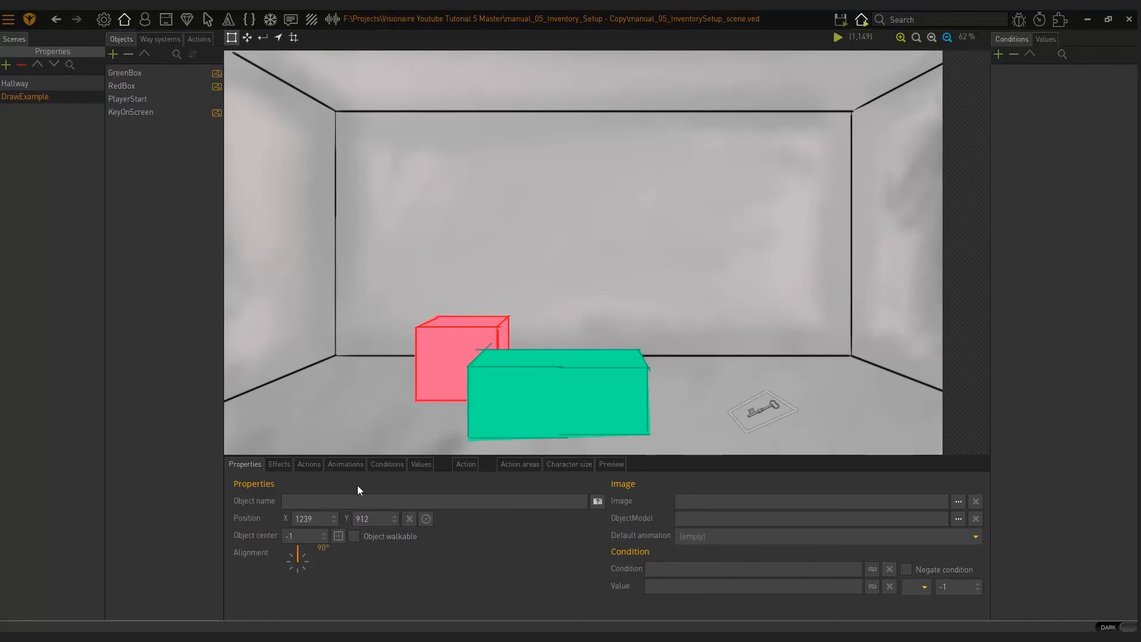
# Add an action to KeyOnScreen with execution type Executed command on object and the command Use
pyautogui.click(309, 463)
pyautogui.click(142, 112)
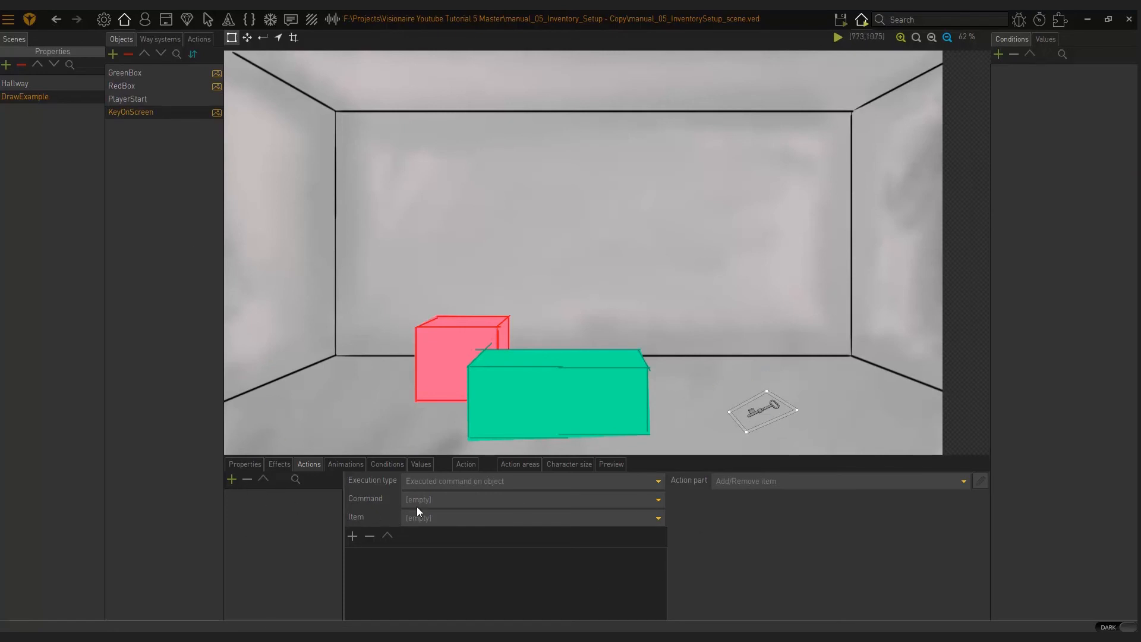
pyautogui.click(245, 464)
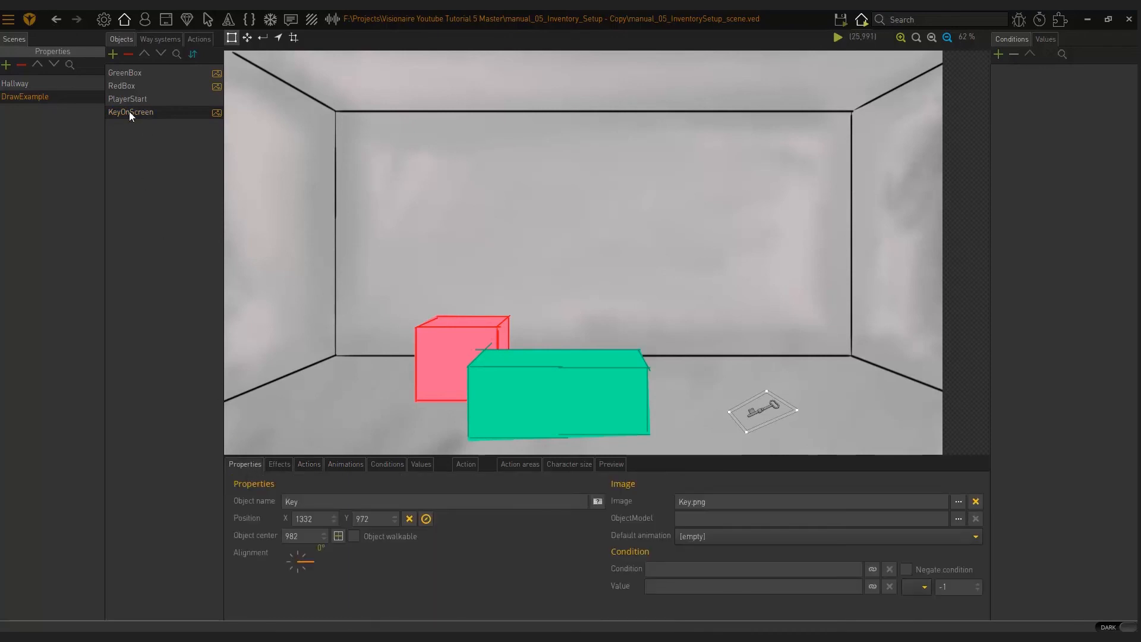
pyautogui.click(311, 468)
pyautogui.click(232, 480)
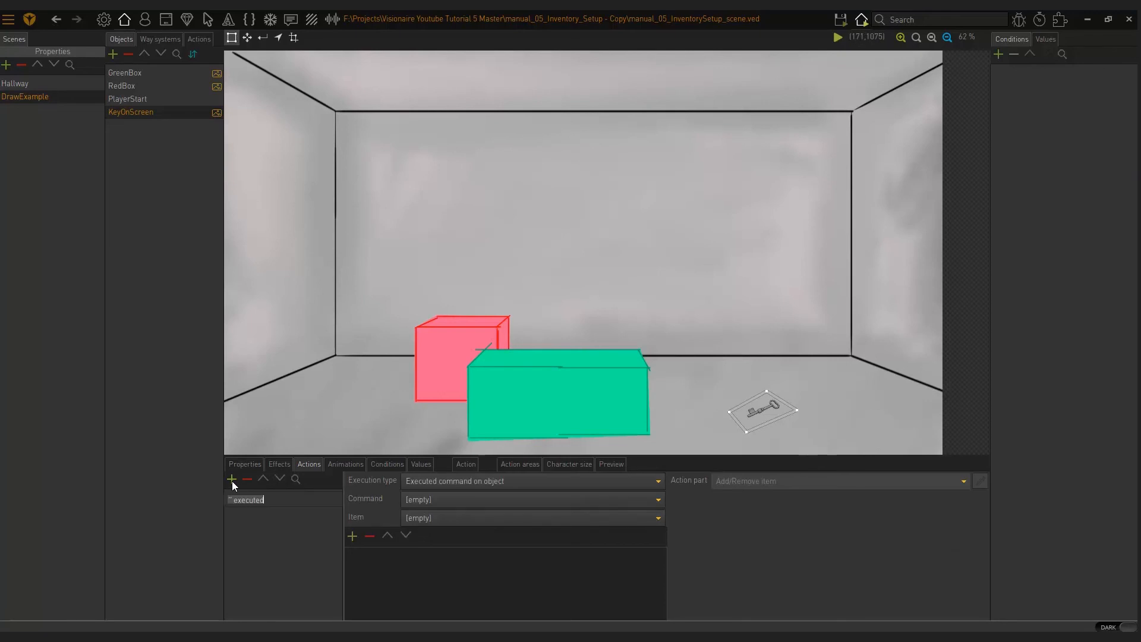
pyautogui.click(416, 499)
pyautogui.click(416, 517)
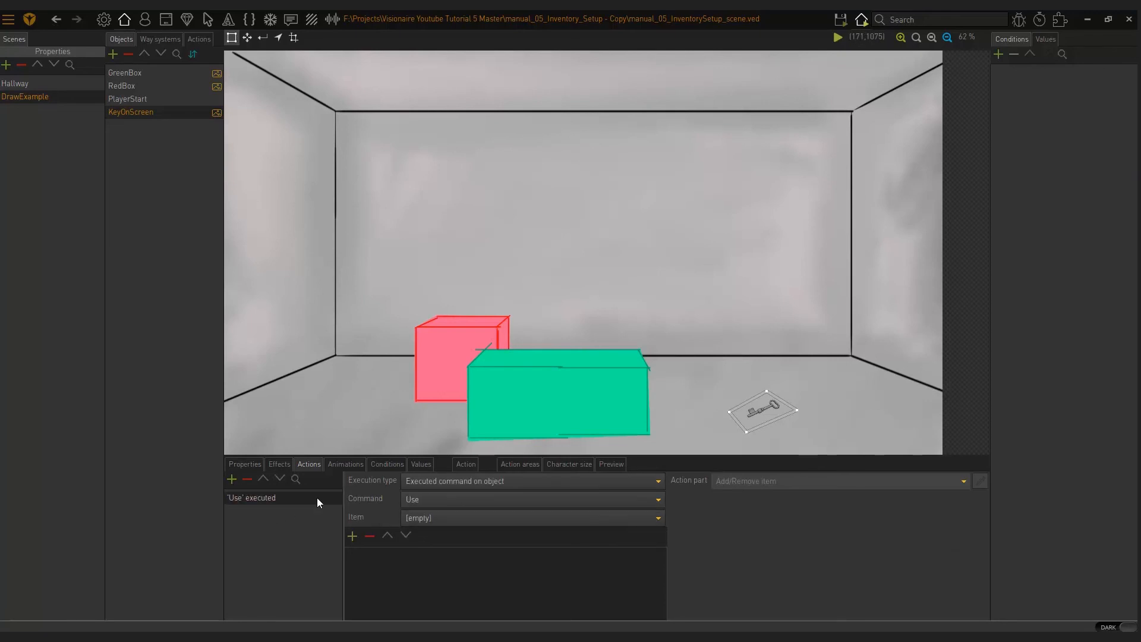
pyautogui.click(440, 499)
pyautogui.click(431, 554)
# Add an Add/Remove item action part to the Use action that adds the Key item to the current character
pyautogui.click(351, 537)
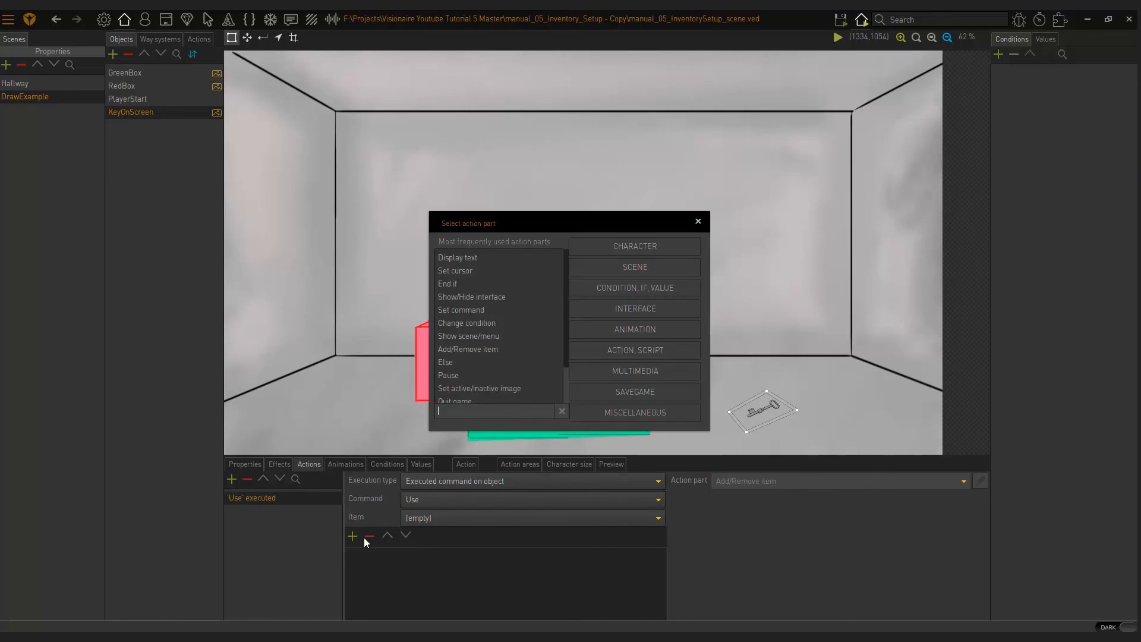
pyautogui.click(657, 306)
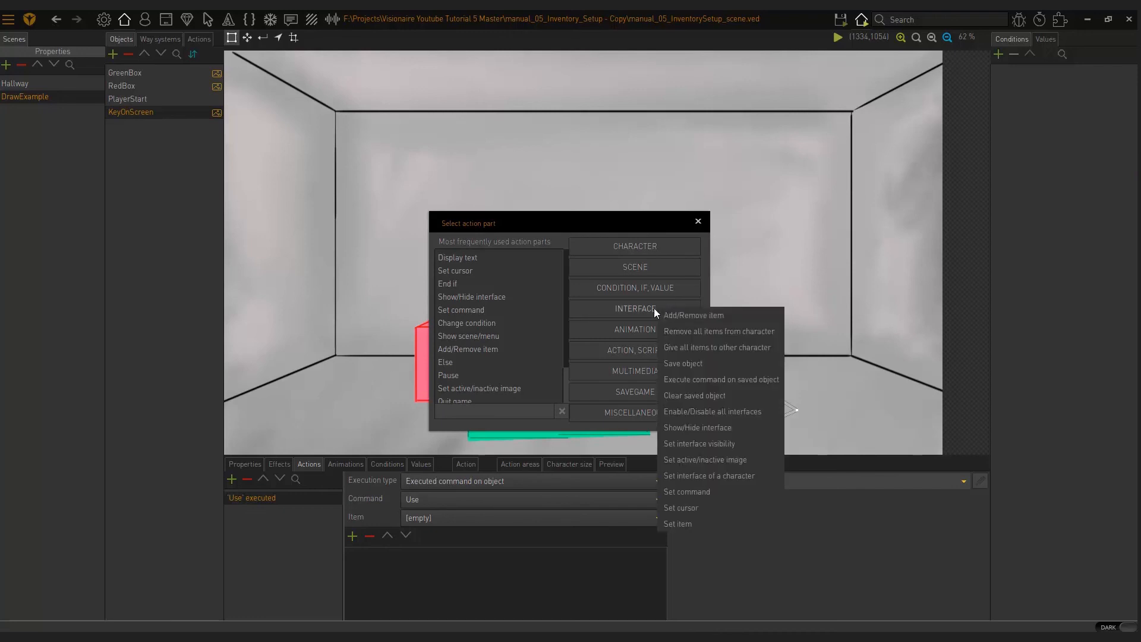
pyautogui.click(715, 316)
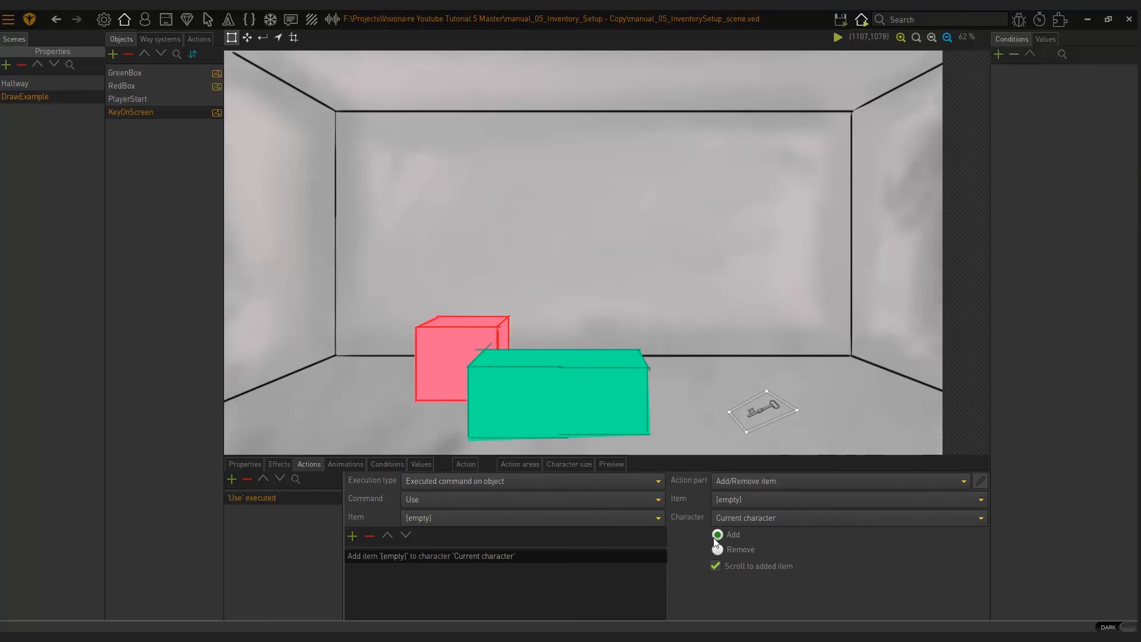
pyautogui.click(752, 498)
pyautogui.click(736, 530)
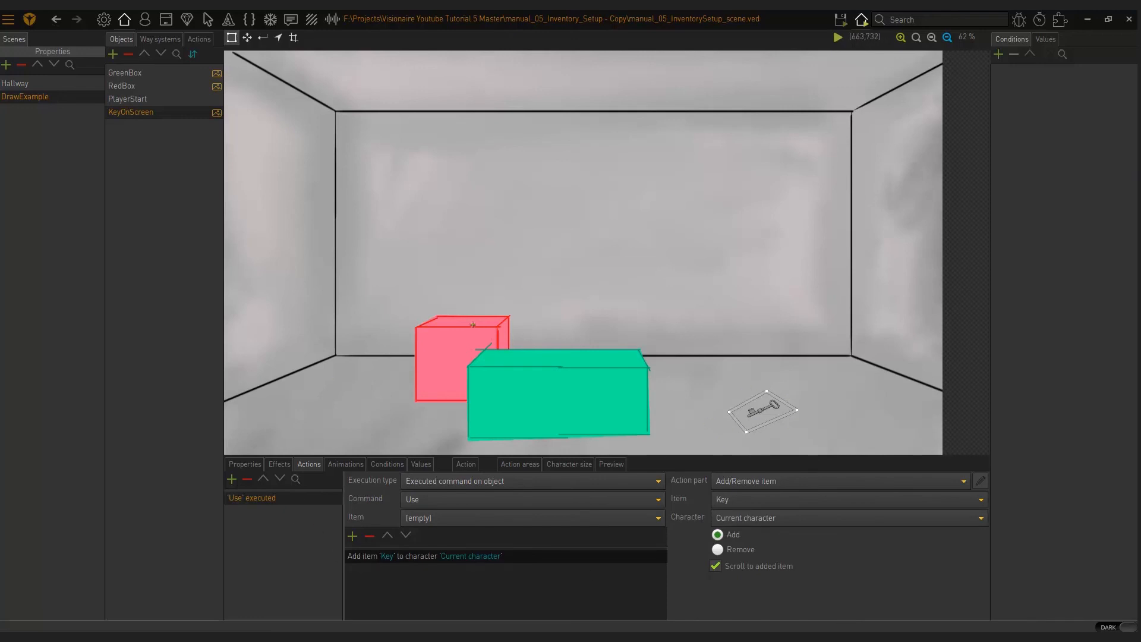
# Test-run the game on the DrawExample scene, apply the Use command to the key on the floor, and close the game window
pyautogui.click(130, 112)
pyautogui.click(860, 22)
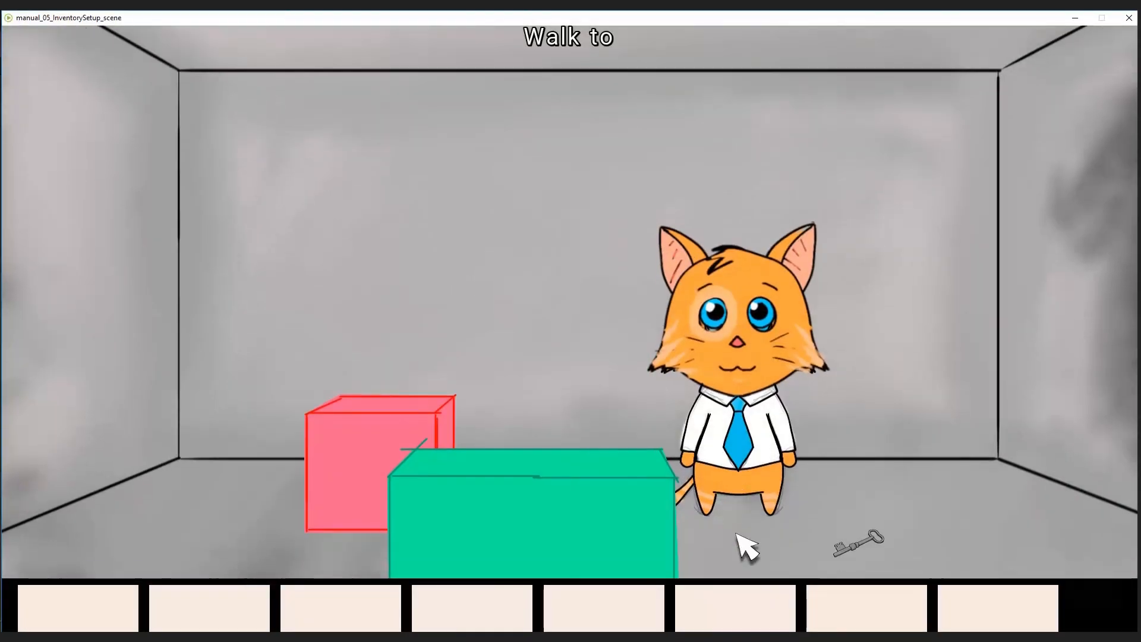
pyautogui.rightClick(879, 514)
pyautogui.rightClick(875, 511)
pyautogui.click(859, 509)
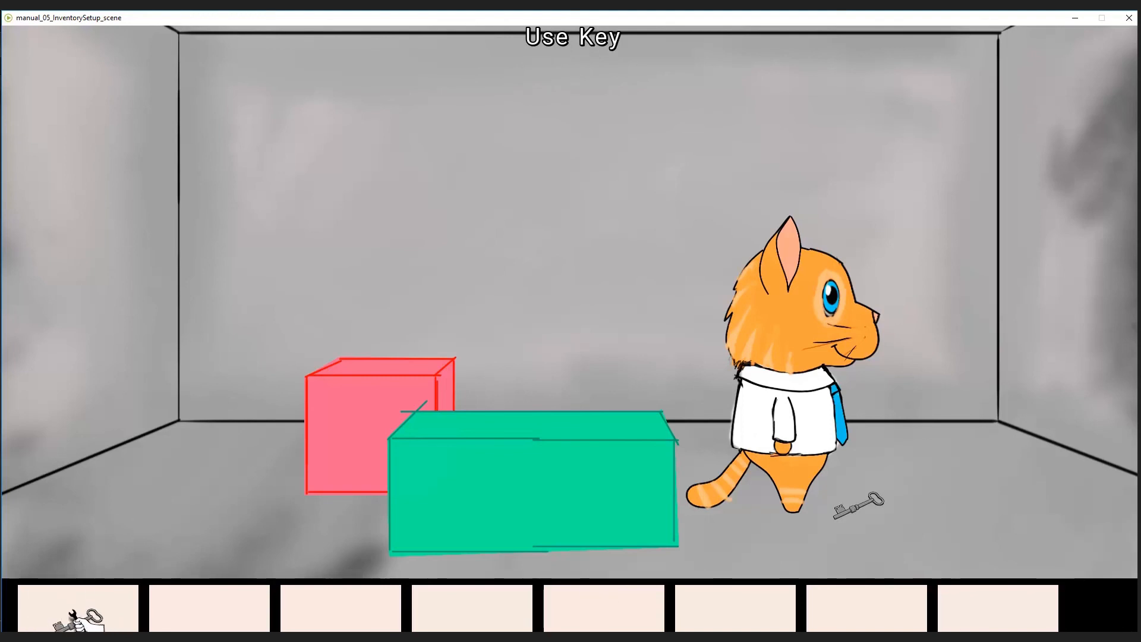
pyautogui.click(1129, 19)
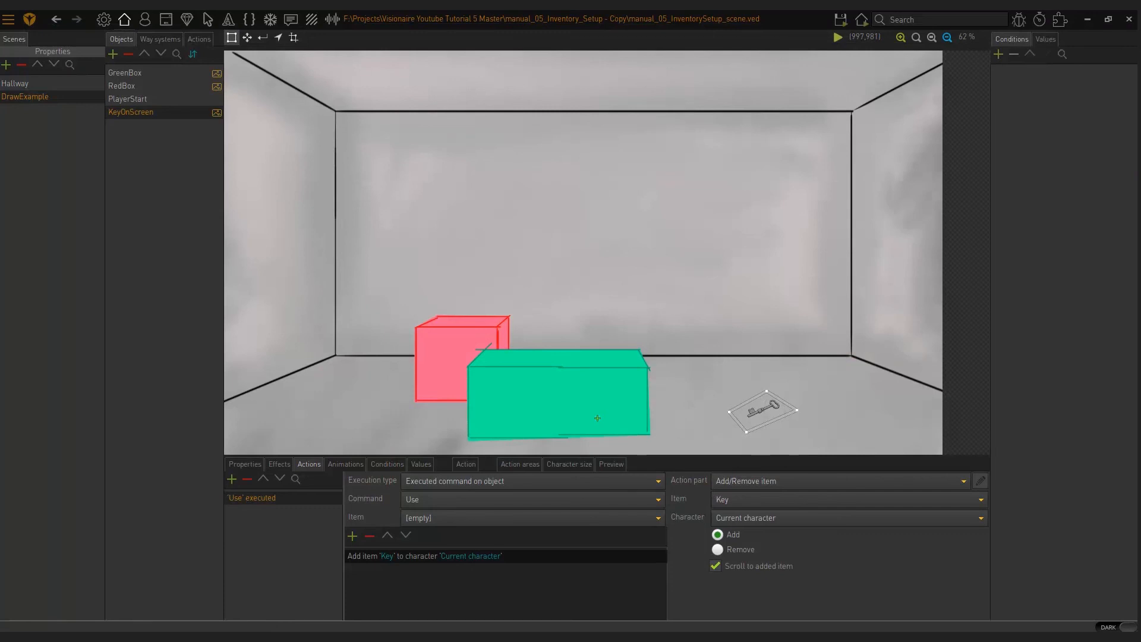
# Run the game again, use the floor key to examine how it is added to the inventory bar, and close the game window
pyautogui.click(862, 23)
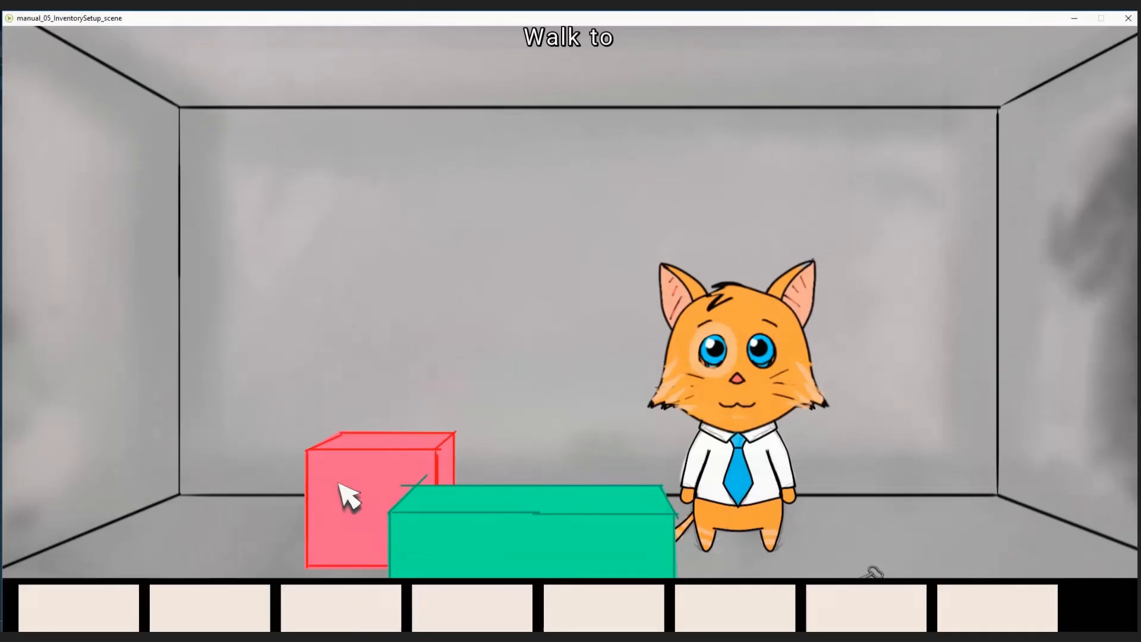
pyautogui.rightClick(247, 501)
pyautogui.rightClick(867, 511)
pyautogui.click(868, 514)
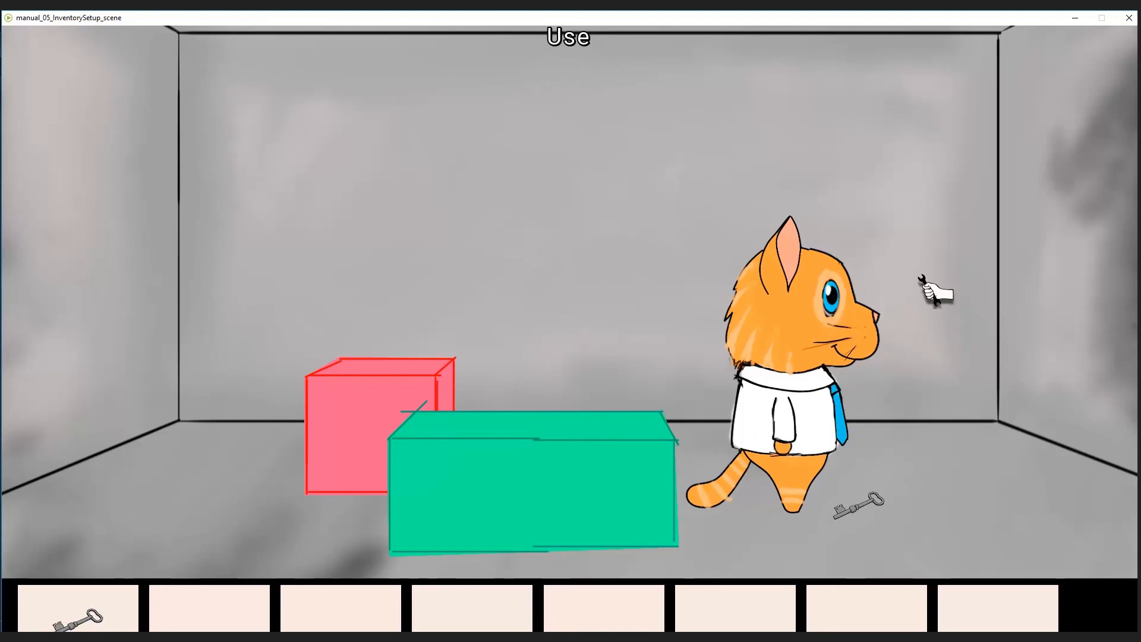
pyautogui.click(1127, 21)
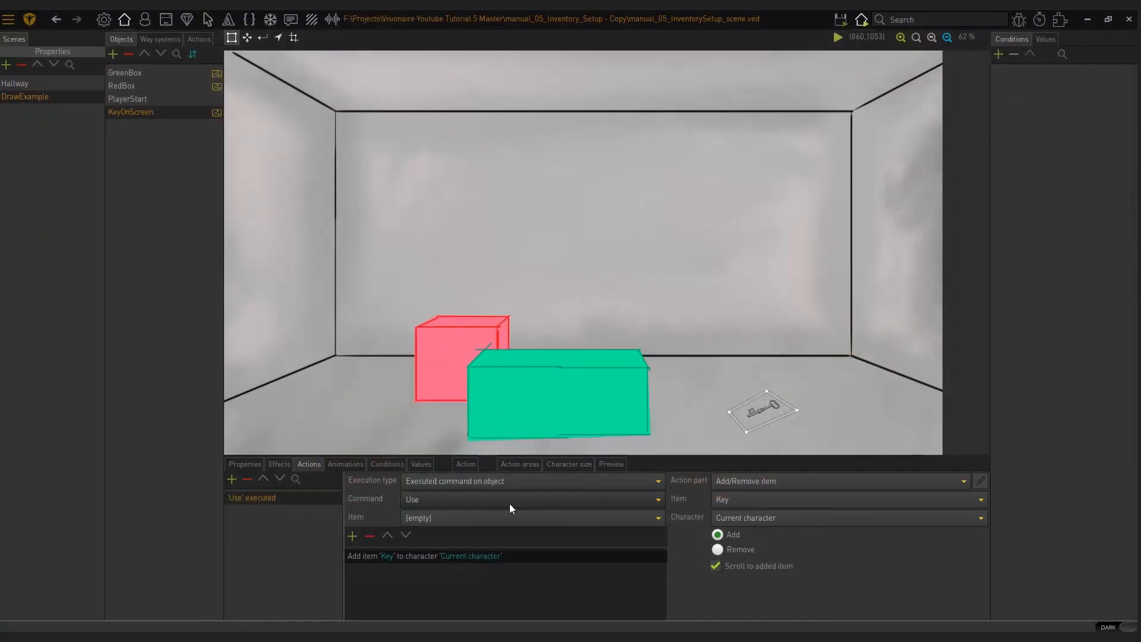